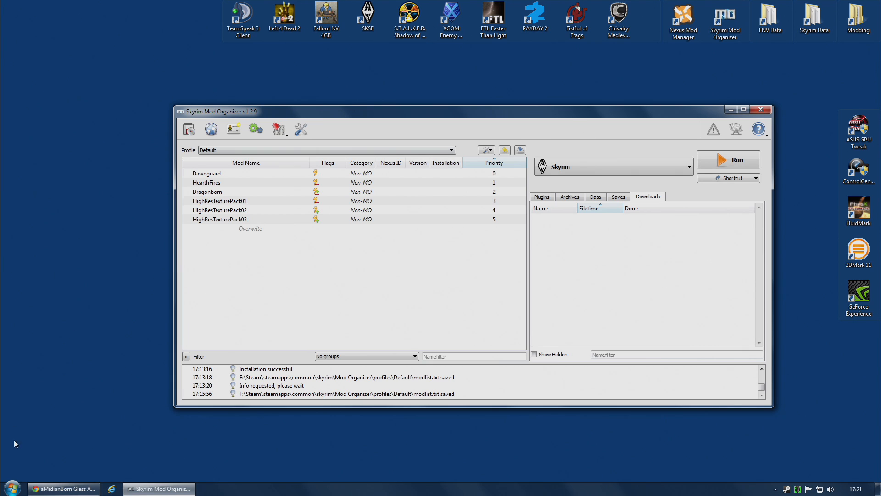
Step: Switch to Chrome, download the aMidianborn Glass_MWV file with the manager from the mod's Nexus page, and return to Skyrim Mod Organizer
left_click(63, 488)
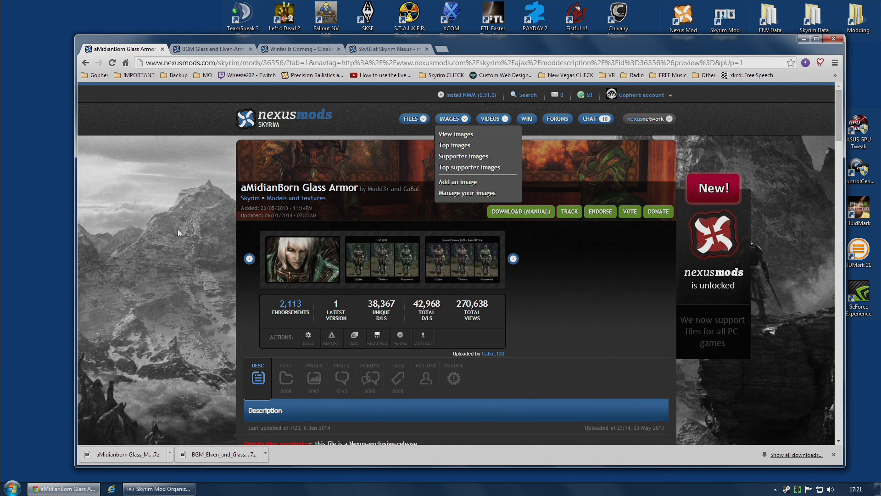
left_click(133, 211)
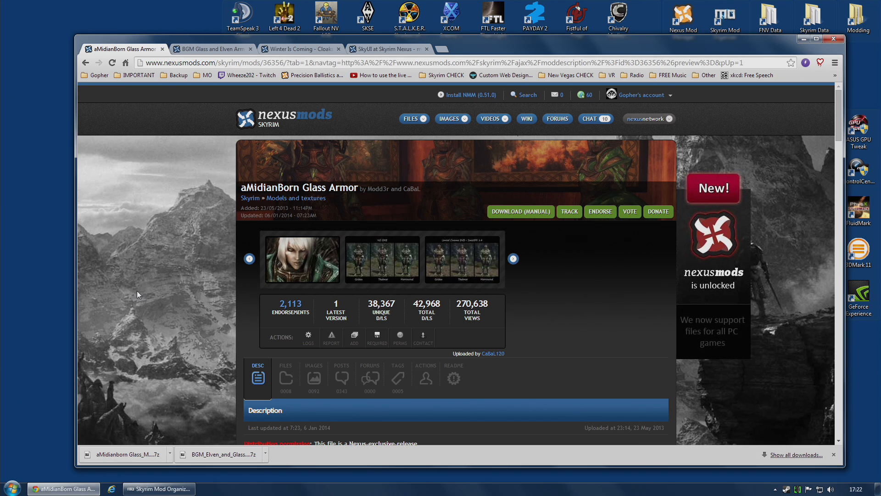
scroll(194, 284, "down", 2)
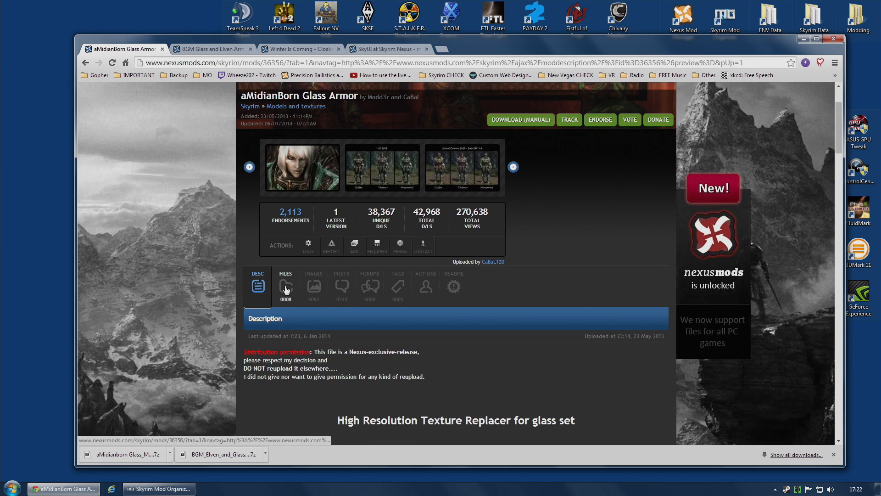
left_click(284, 285)
scroll(156, 241, "down", 3)
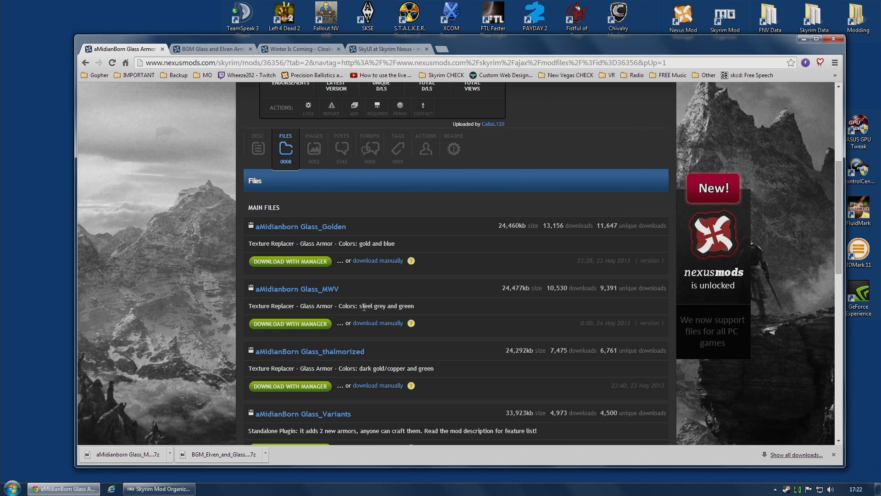
left_click(309, 324)
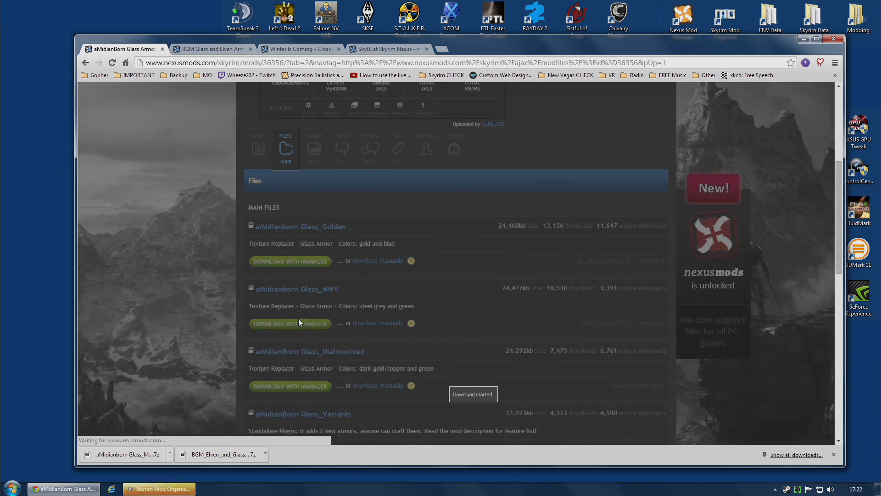
left_click(173, 489)
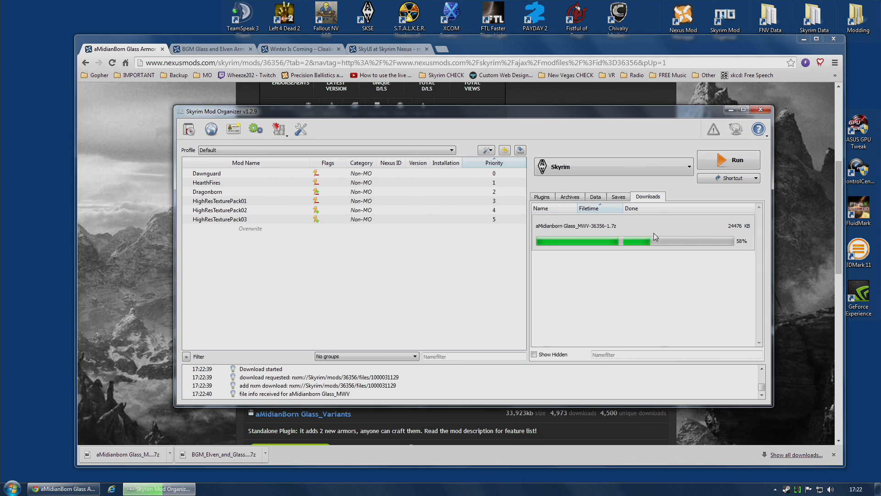
left_click(804, 39)
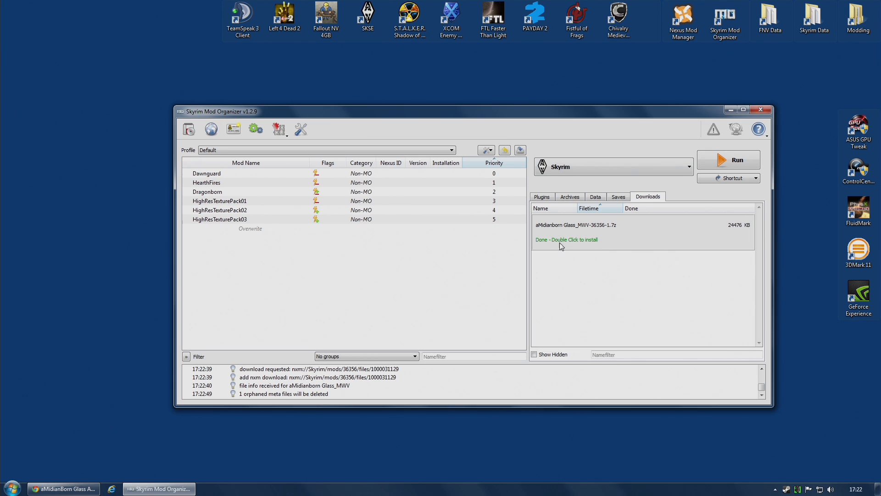
Step: Set Kent, UK (premium) as the preferred Nexus download server in the settings and save them
left_click(302, 131)
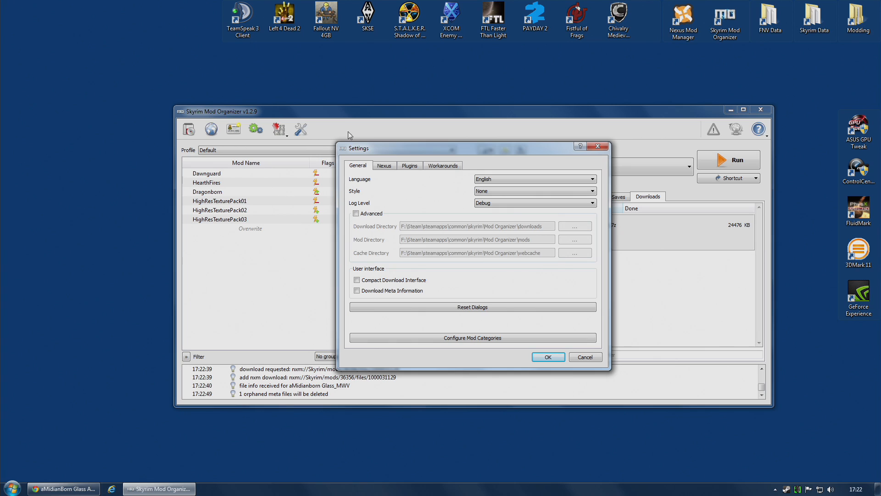
left_click(384, 168)
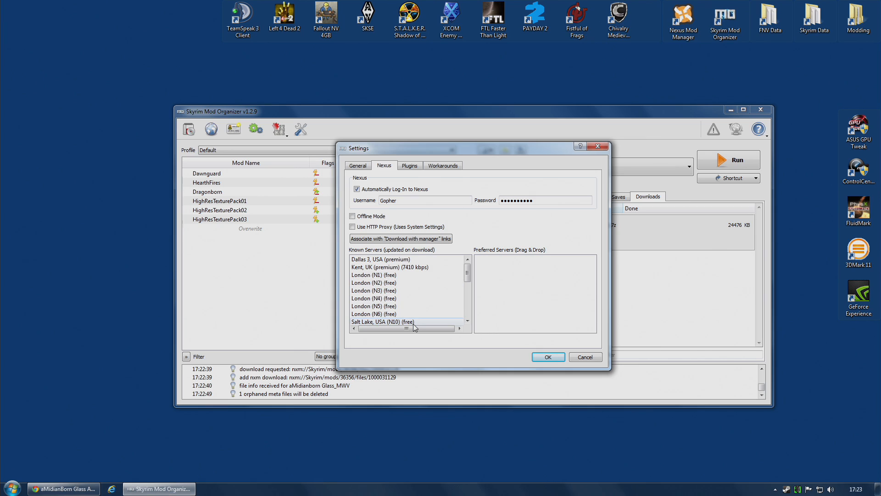
mouse_move(468, 270)
left_mouse_down()
mouse_move(469, 293)
mouse_move(469, 270)
left_mouse_up()
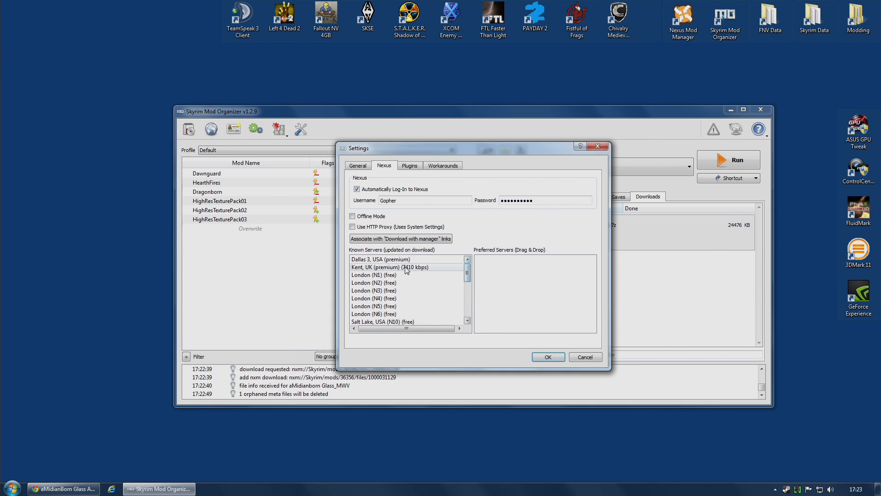
left_click(381, 269)
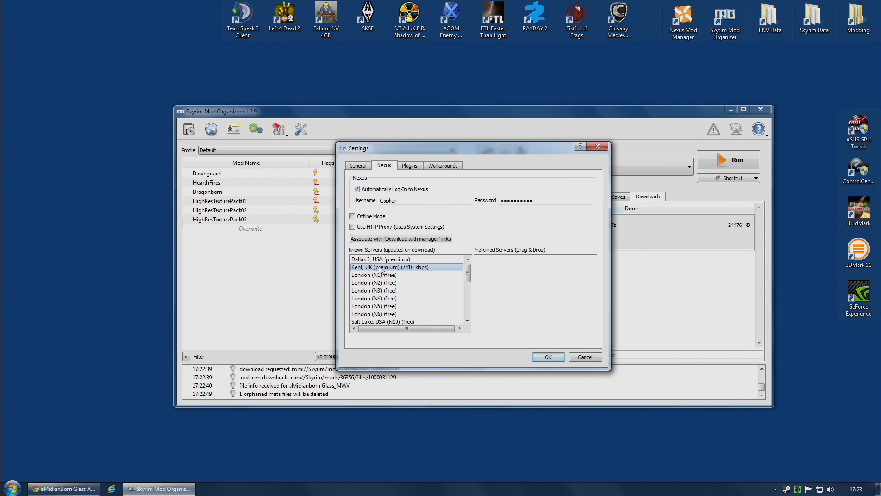
left_click_drag(380, 269, 514, 270)
left_click_drag(386, 260, 432, 282)
left_click(494, 270)
left_click_drag(494, 270, 403, 272)
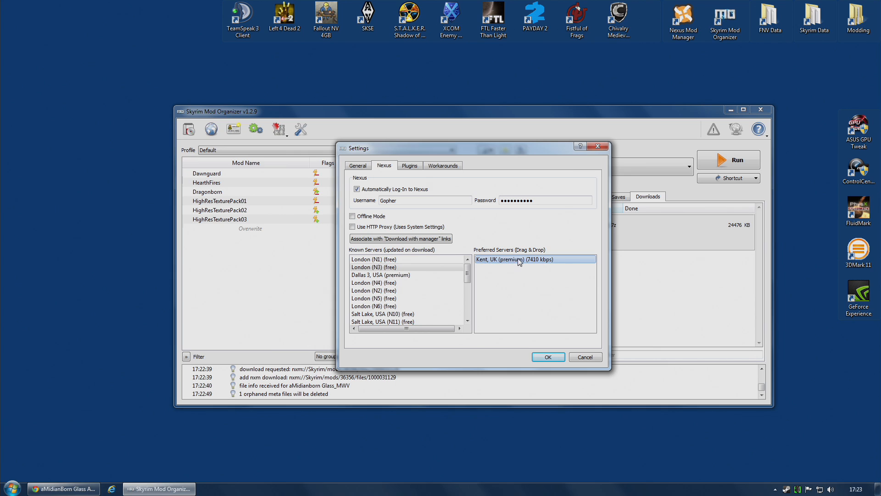
left_click(542, 358)
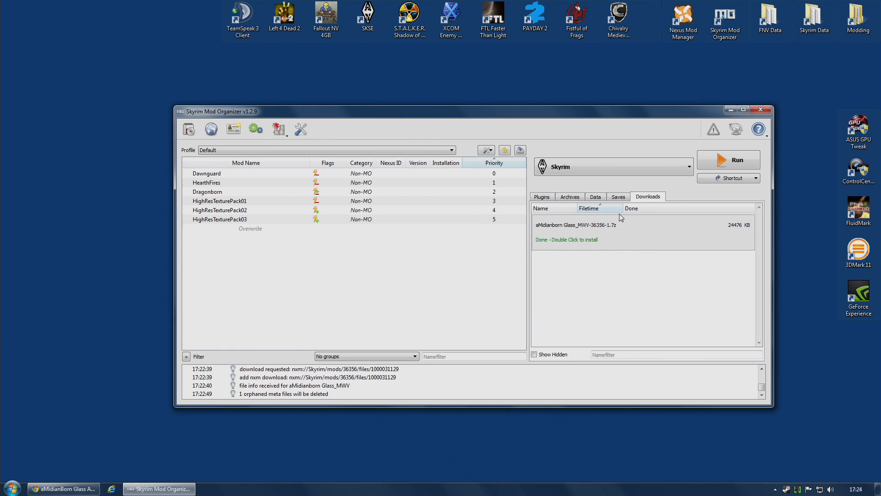
Step: Enable Download Meta Information in the general settings and save them
left_click(300, 131)
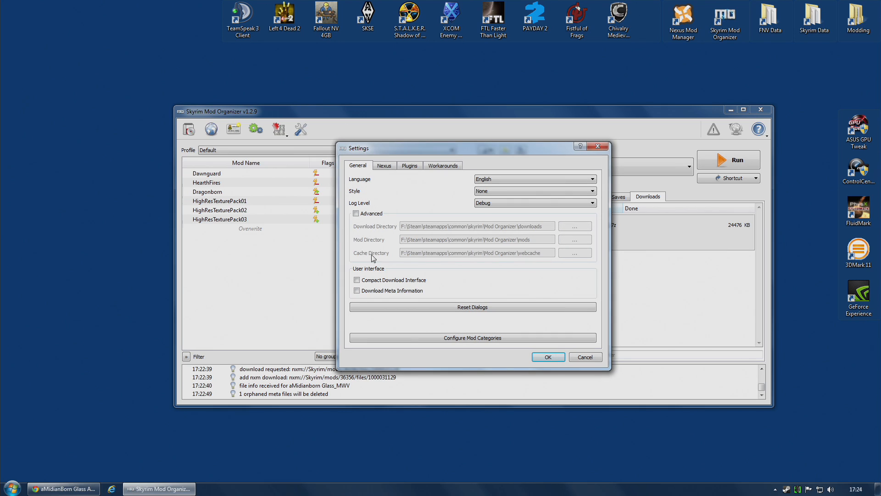
left_click(356, 291)
left_click(547, 359)
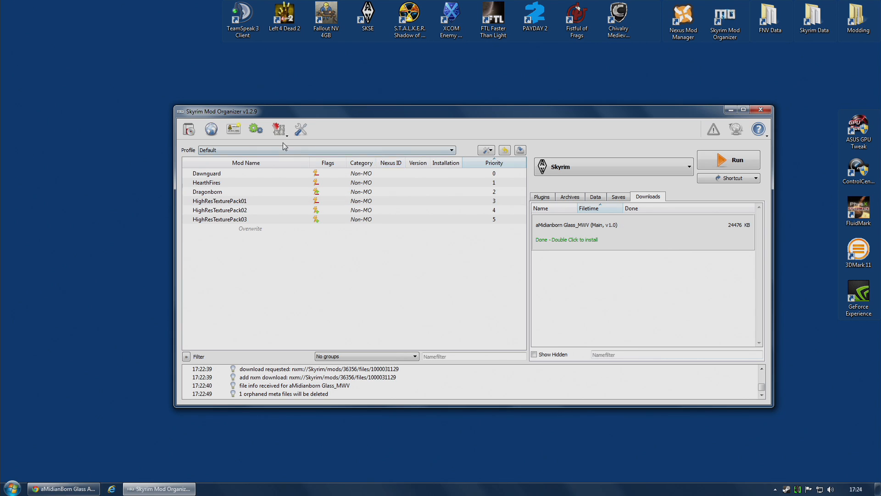
Step: Try out the Compact Download Interface option in the general settings and switch it off again
left_click(301, 129)
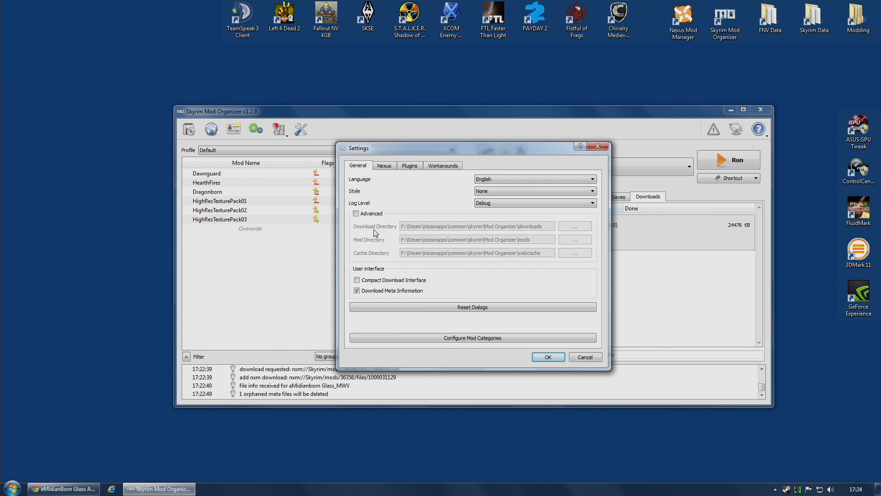
left_click(358, 281)
left_click(546, 358)
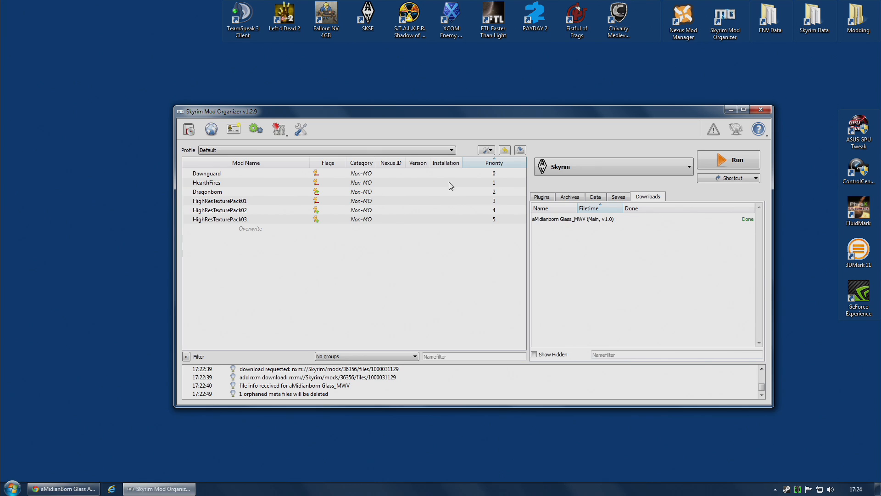
left_click(301, 129)
left_click(377, 281)
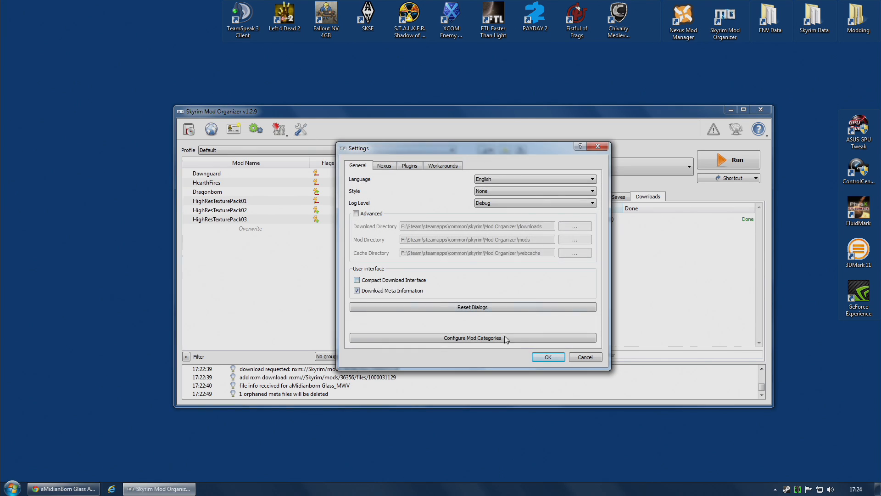
left_click(548, 356)
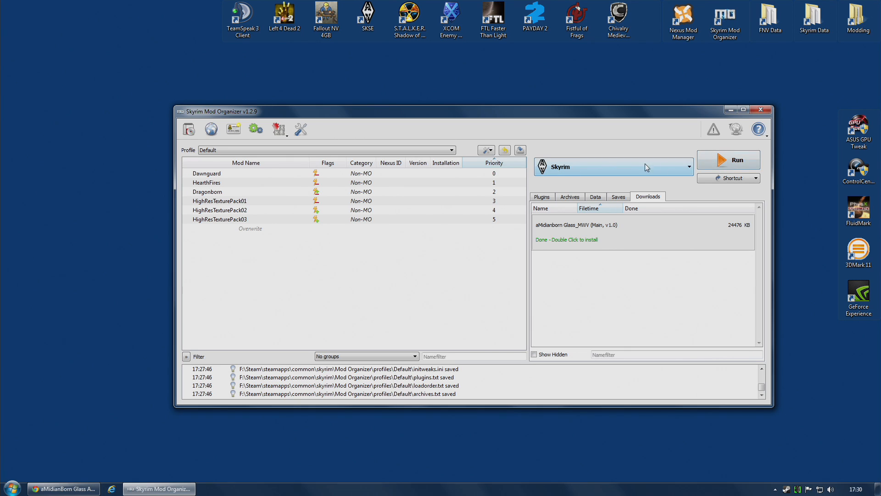
Step: Choose Skyrim as the executable and run the game through Mod Organizer
left_click(679, 163)
left_click(568, 202)
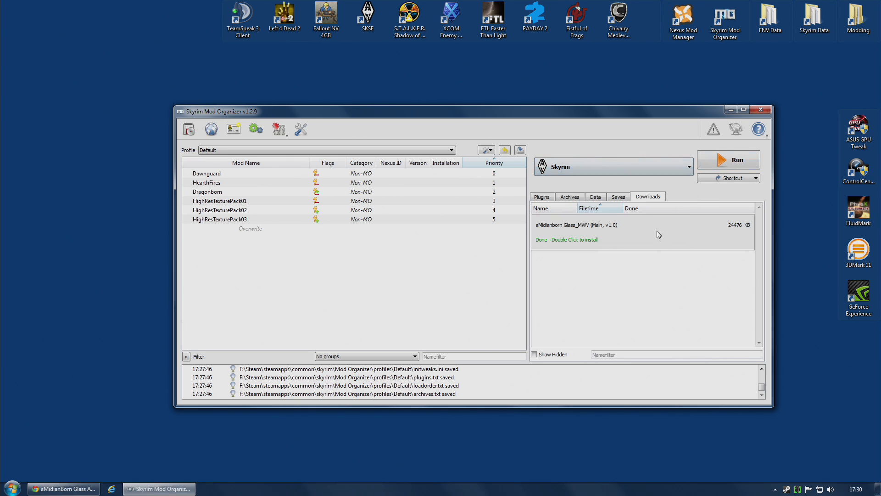
left_click(729, 162)
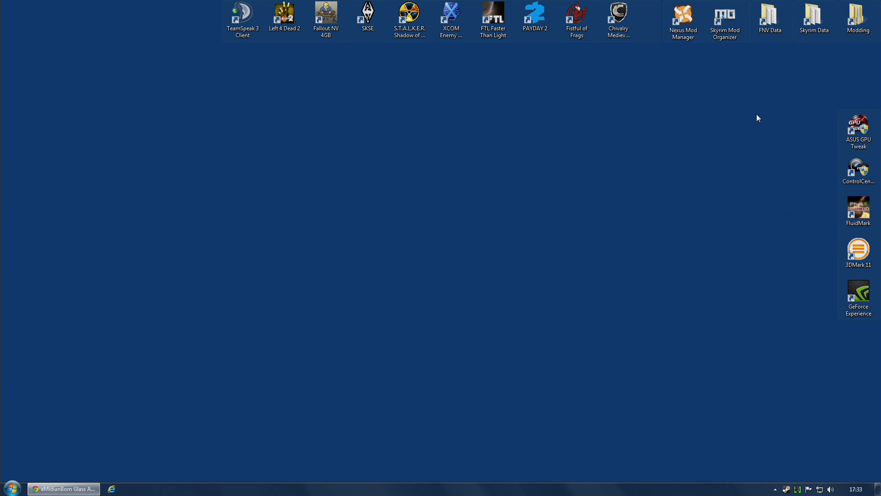
Step: Reopen Skyrim Mod Organizer from the desktop and look over its list of runnable executables
double_click(731, 26)
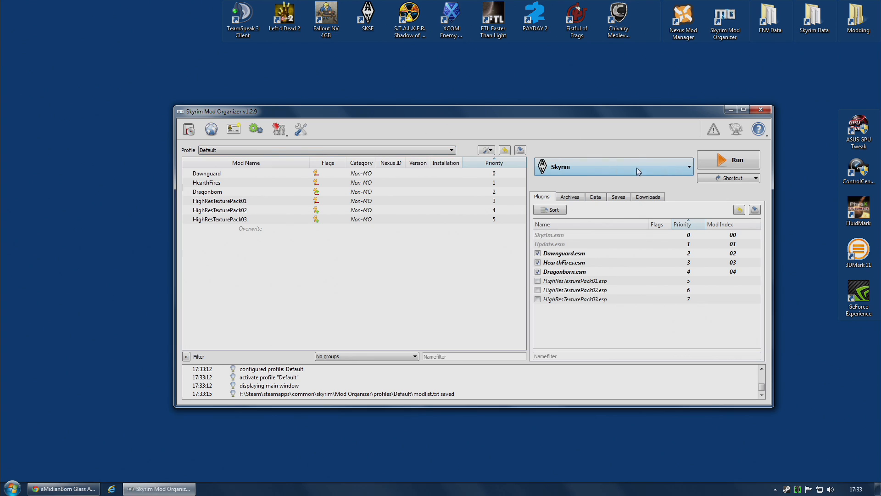
left_click(681, 167)
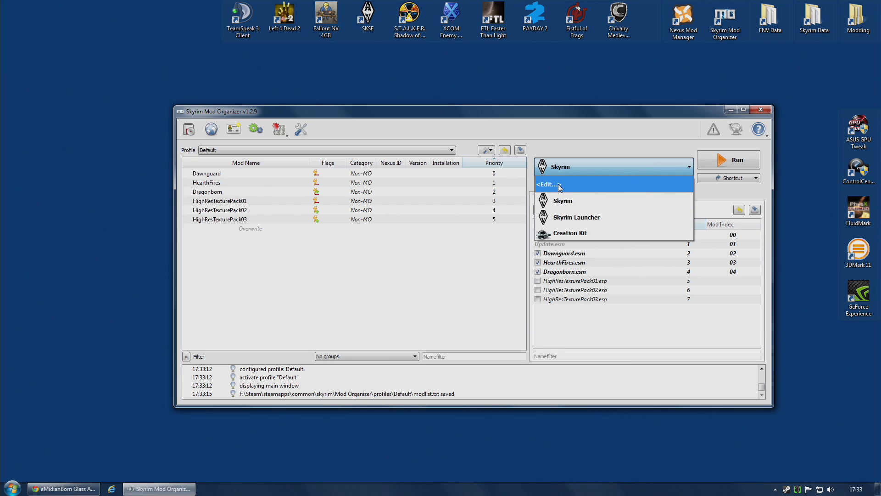
left_click(564, 142)
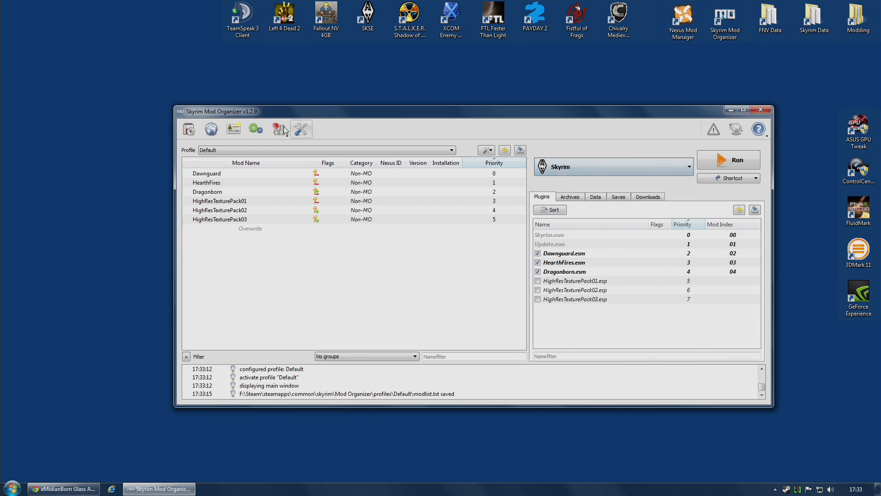
Step: Open the executables editor and compare the Close MO when started option for Skyrim, Skyrim Launcher and Creation Kit
left_click(252, 132)
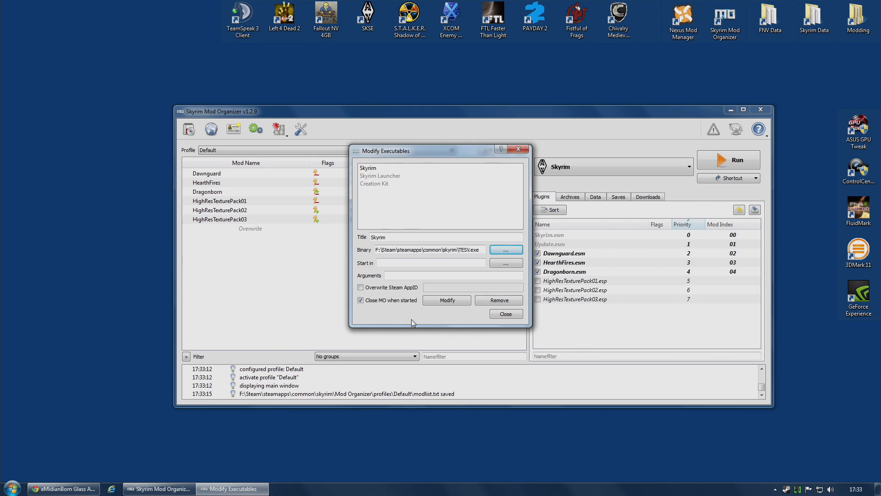
left_click(402, 168)
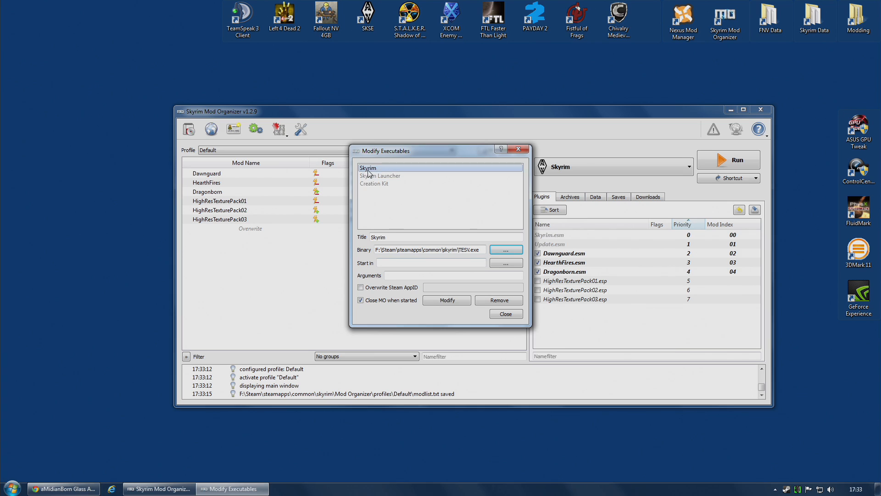
left_click(391, 175)
left_click(394, 183)
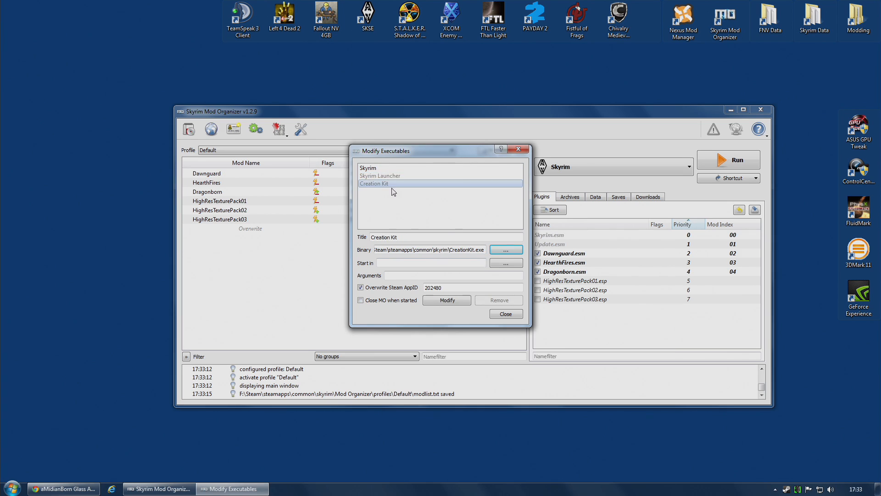
left_click(375, 167)
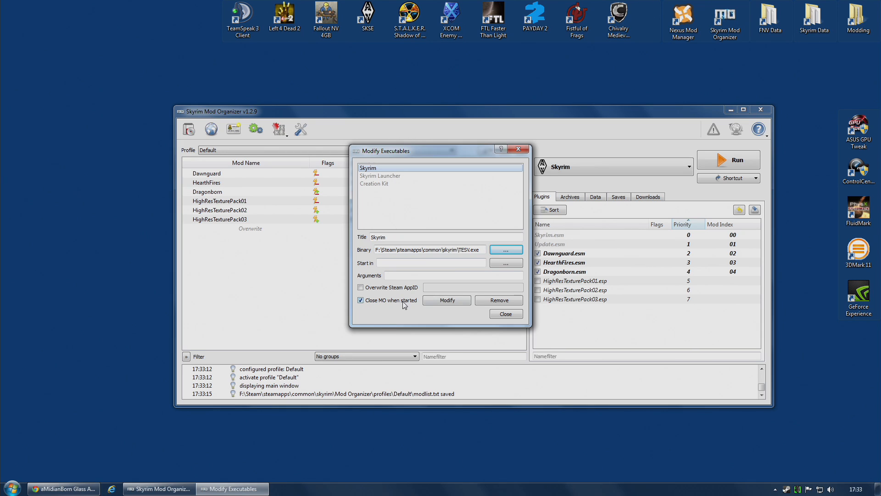
left_click(375, 177)
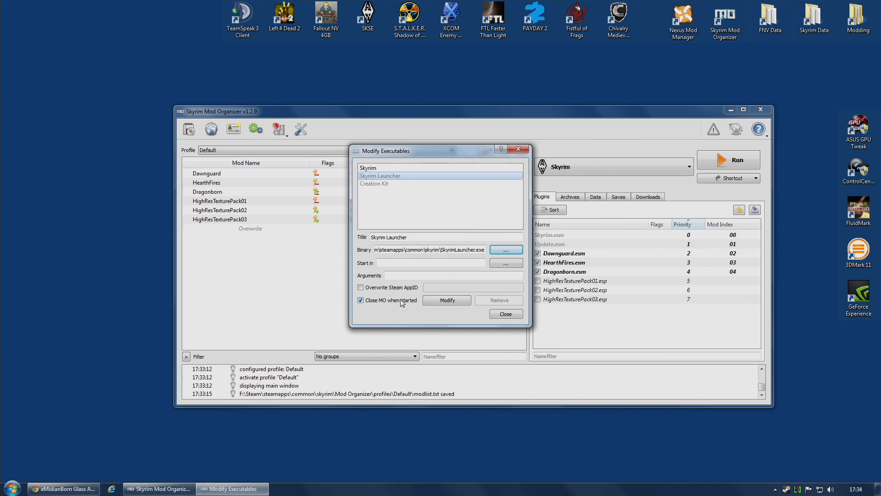
left_click(384, 184)
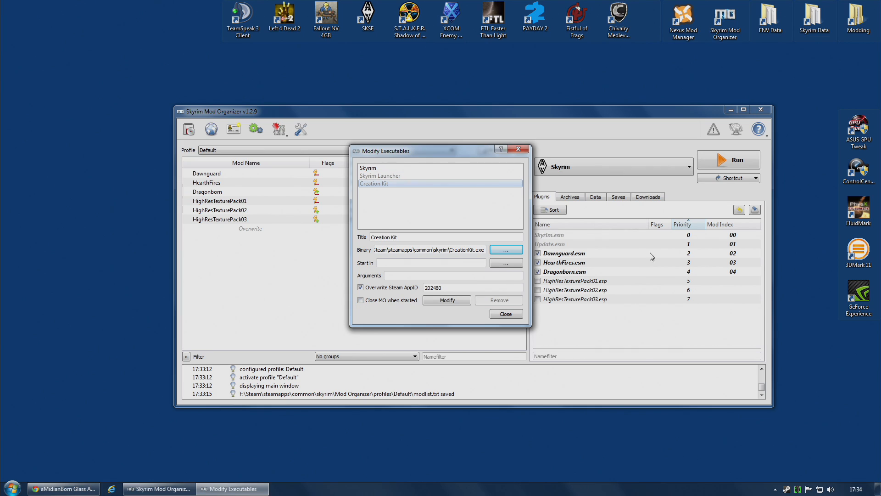
left_click(382, 176)
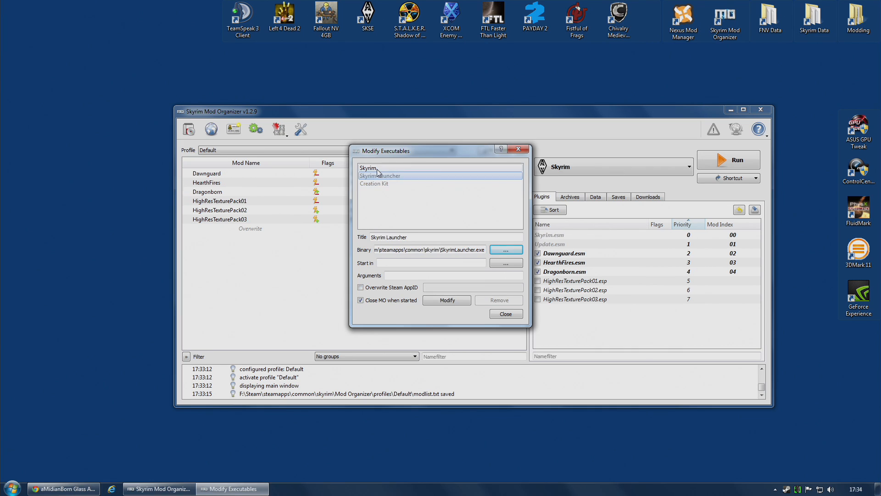
Step: Turn off Close MO when started for the Skyrim executable, apply the modification, and recheck the entry
left_click(373, 169)
left_click(361, 300)
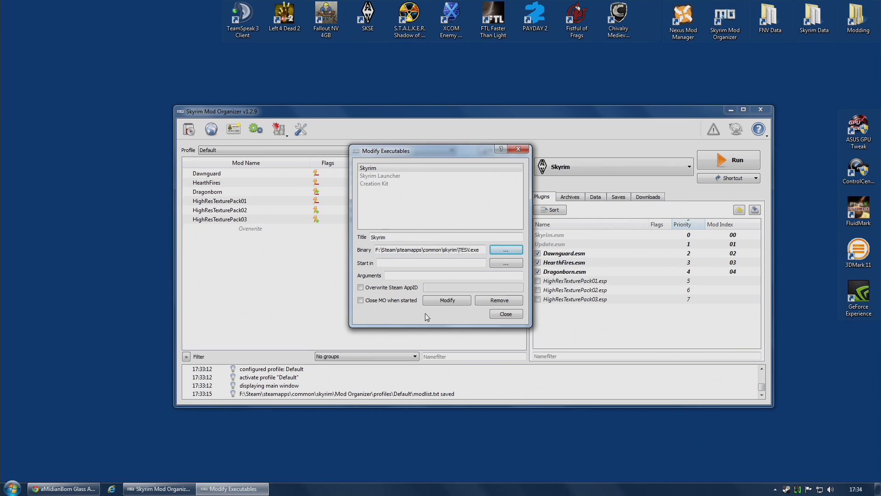
left_click(448, 300)
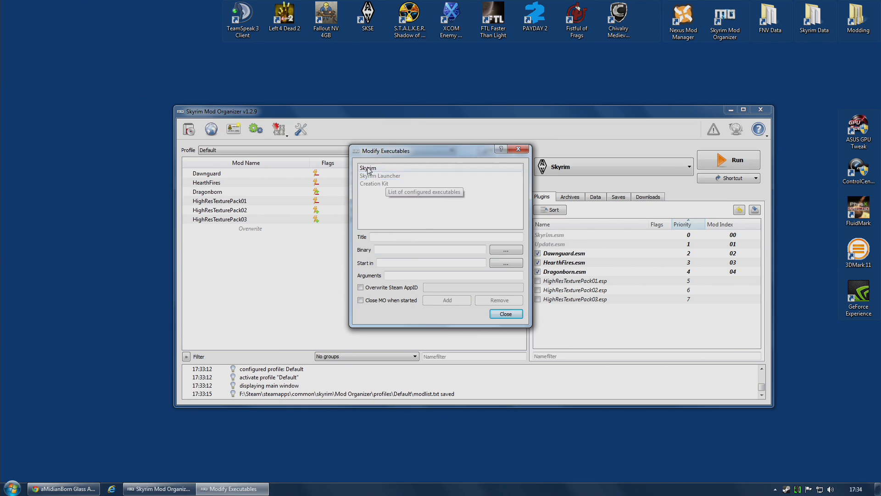
left_click(379, 176)
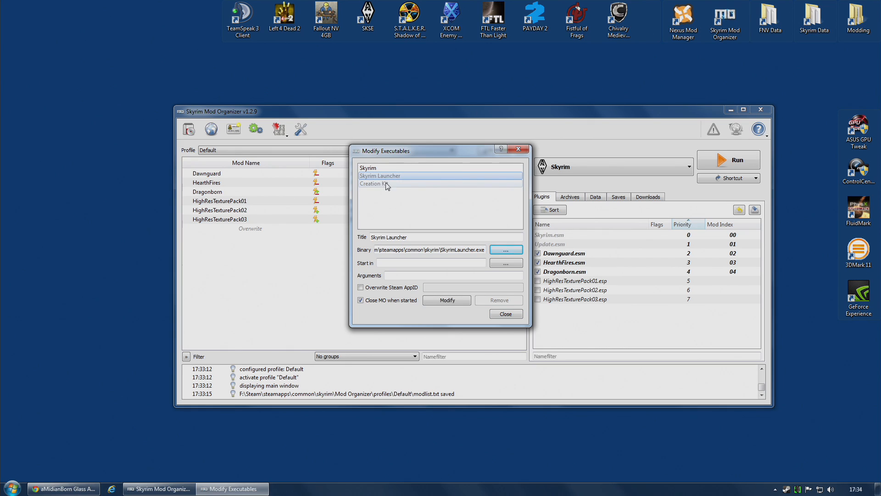
left_click(373, 169)
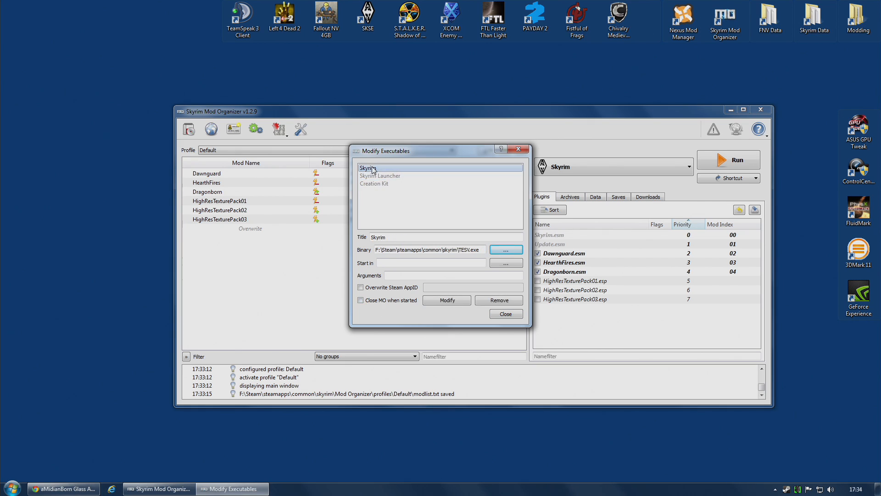
Step: Recheck the Skyrim Launcher and Skyrim entries in the executables editor and close it
left_click(378, 177)
left_click(374, 169)
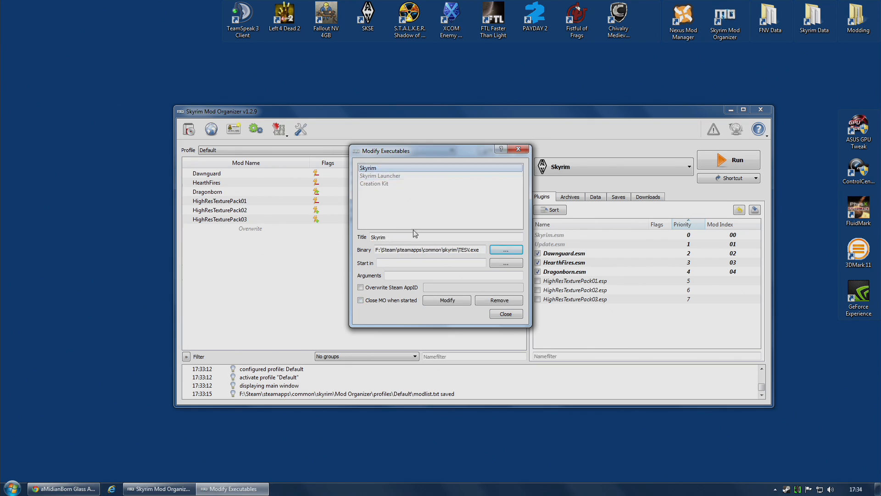
left_click(505, 314)
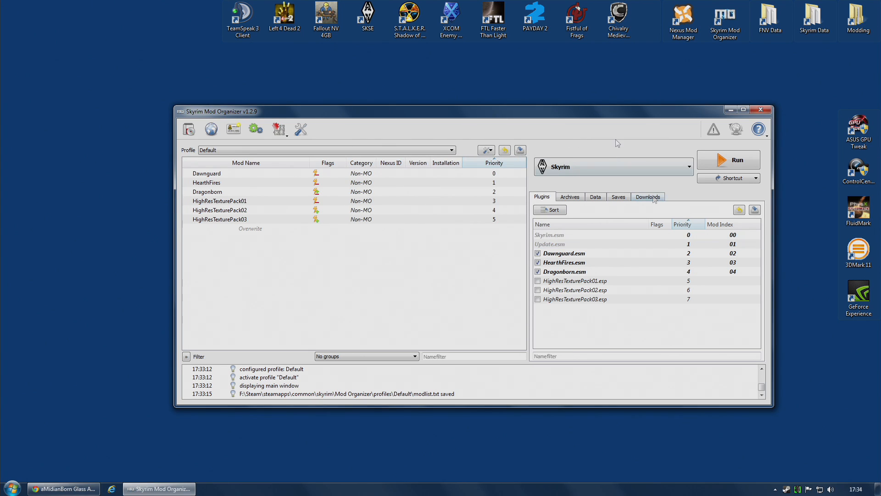
Step: Start installing the downloaded aMidianborn Glass_MWV archive and switch from quick to manual installation
left_click(652, 198)
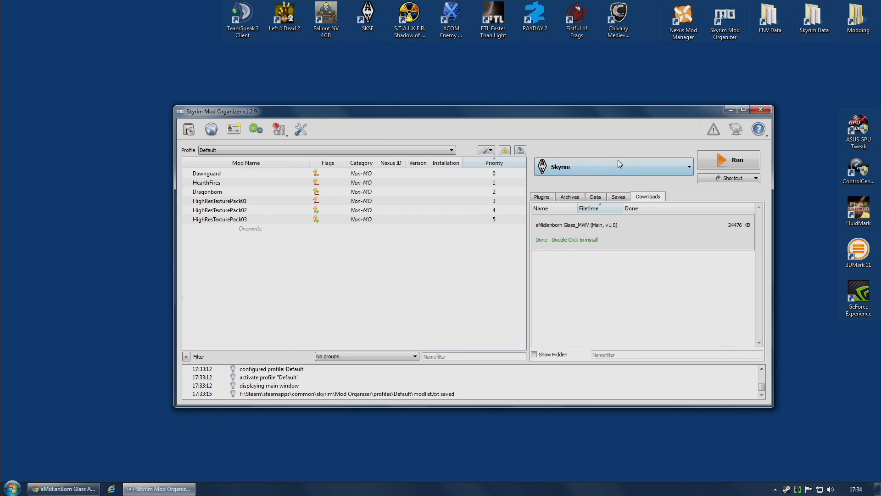
mouse_move(636, 235)
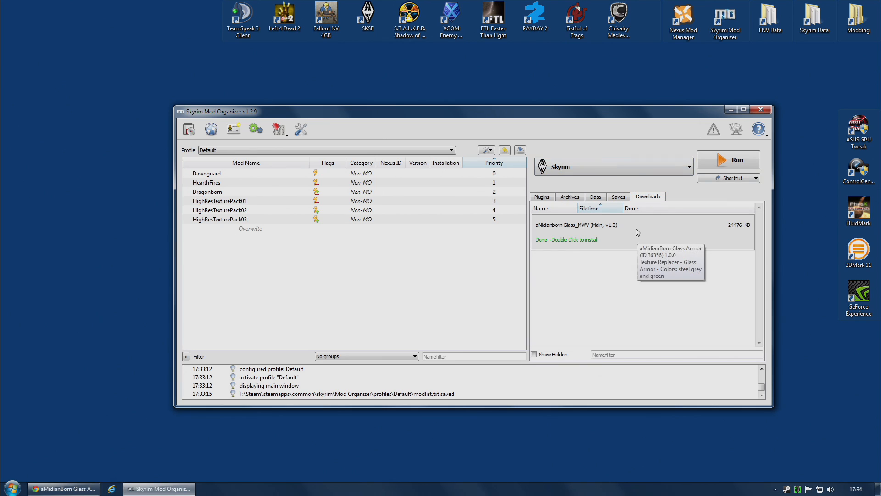
right_click(636, 228)
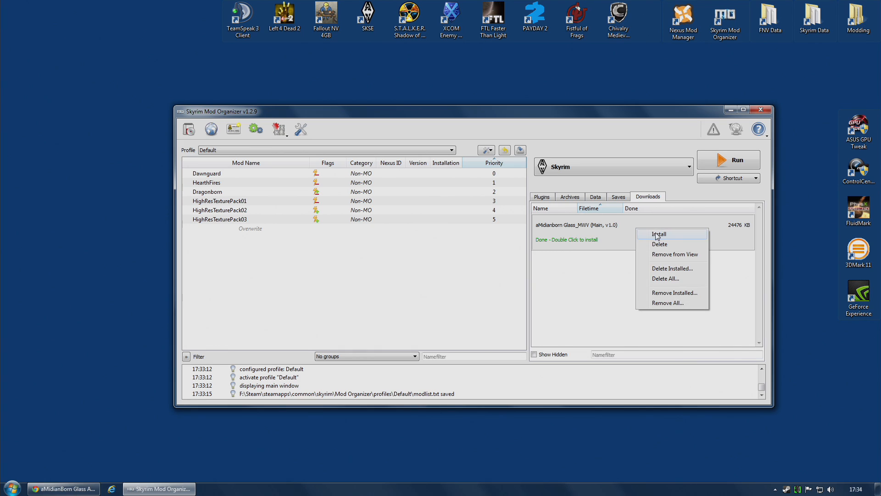
left_click(657, 234)
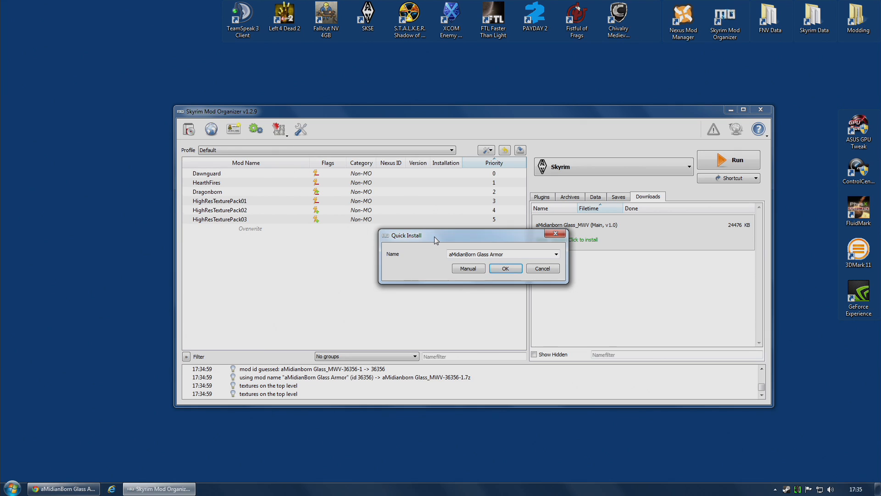
left_click_drag(511, 254, 438, 255)
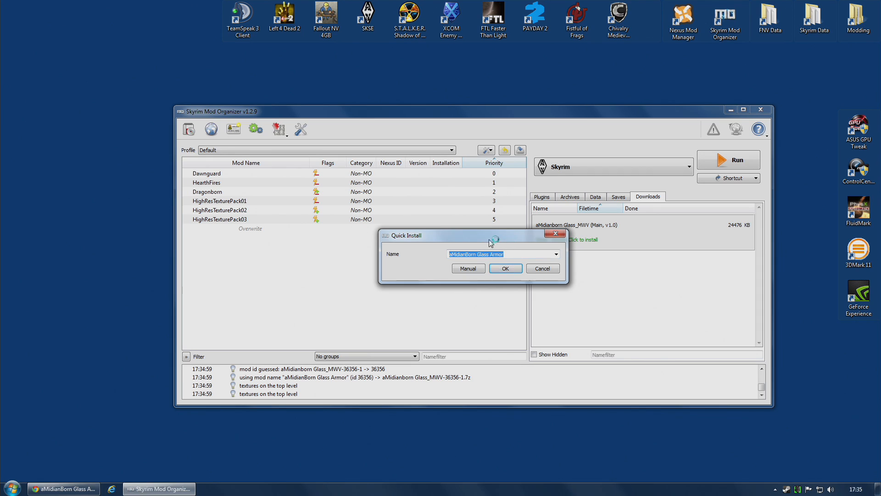
left_click(472, 268)
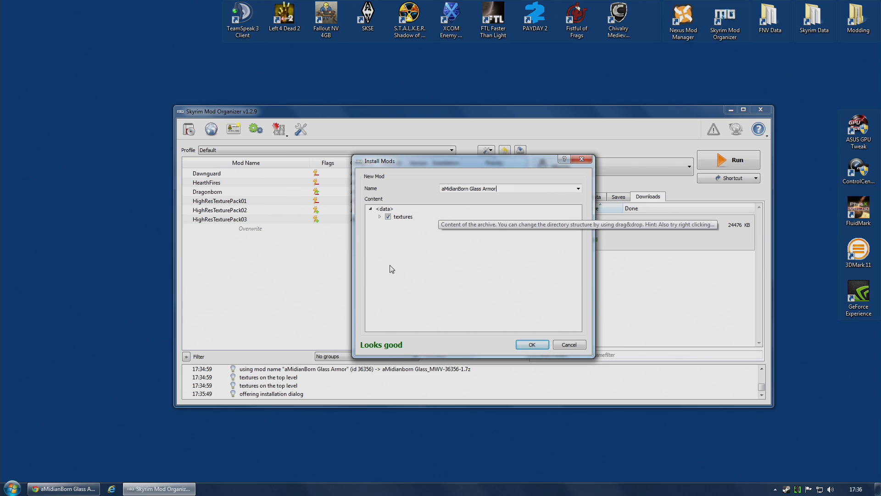
Step: Expand the archive's textures, armor and glass folders and examine the files inside f, m and shield
left_click(380, 216)
left_click(388, 225)
left_click(398, 233)
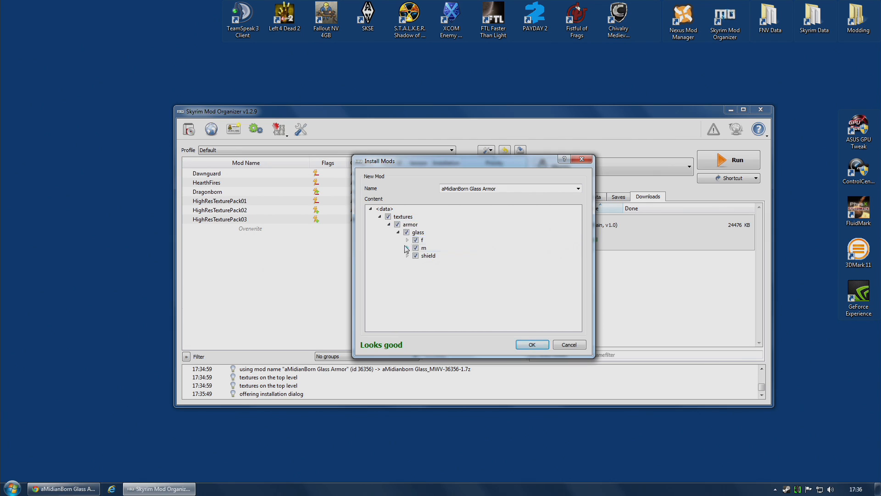
left_click(408, 240)
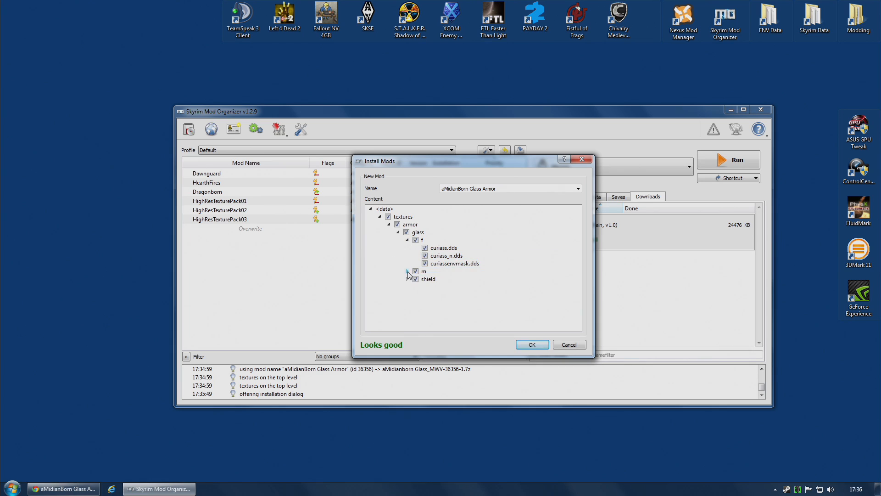
left_click(408, 271)
scroll(430, 296, "down", 1)
scroll(429, 296, "down", 1)
left_click(408, 327)
scroll(455, 297, "up", 3)
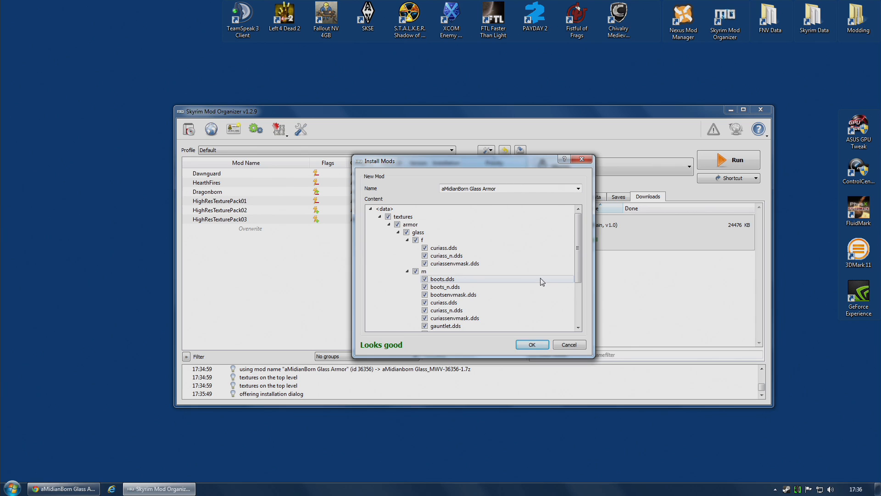
scroll(510, 277, "down", 2)
scroll(509, 276, "down", 1)
scroll(509, 276, "up", 3)
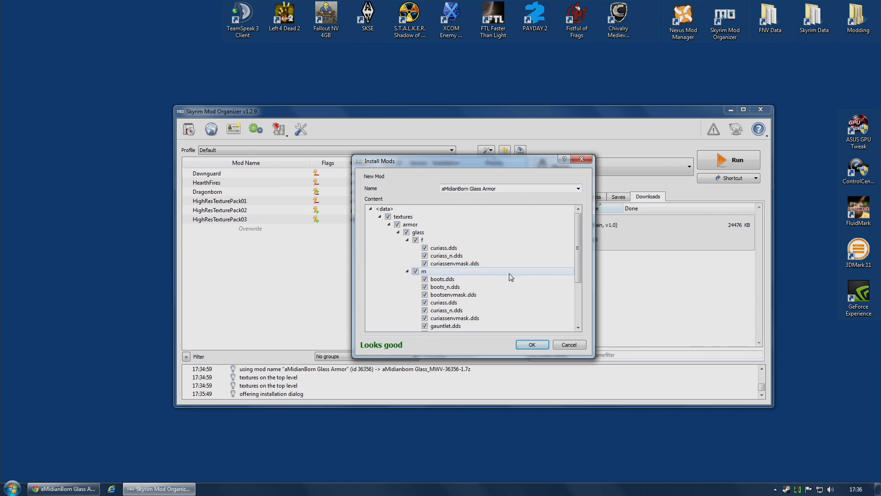
Step: Collapse the m, f and shield folders in the archive's content tree
left_click(407, 271)
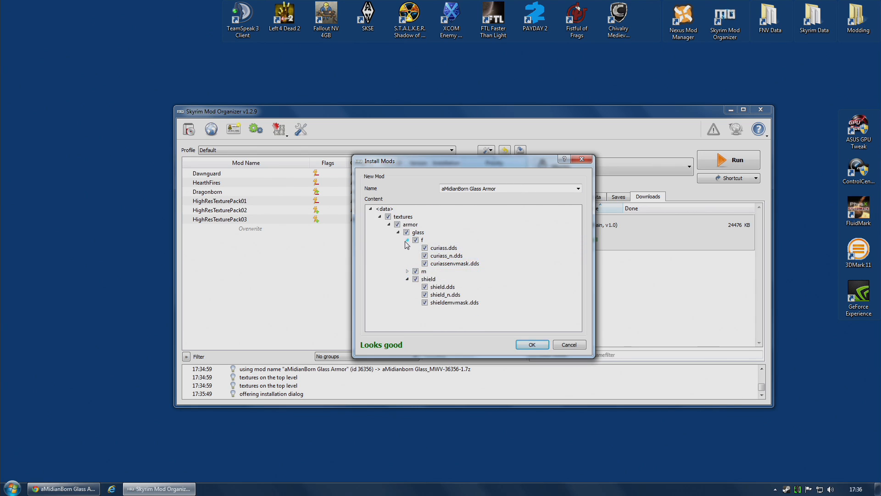
left_click(407, 240)
left_click(407, 255)
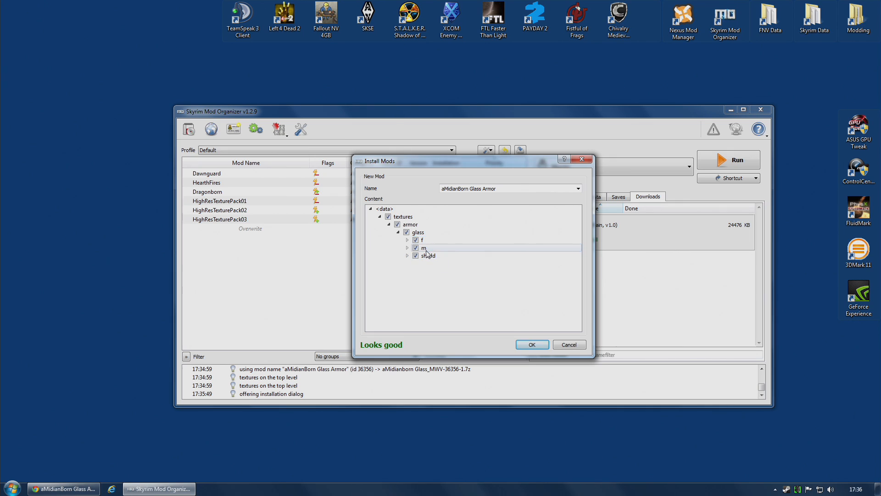
Step: Try excluding the shield folder from the mod's installation and include it again
left_click(415, 256)
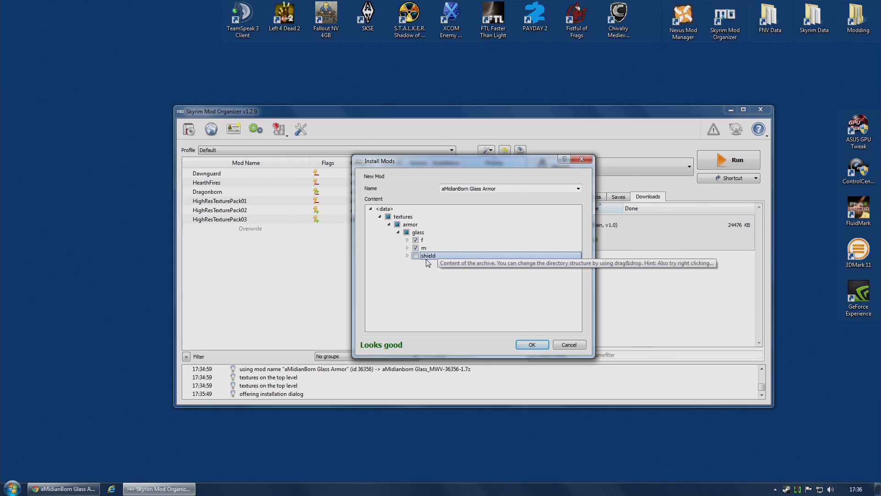
left_click(500, 188)
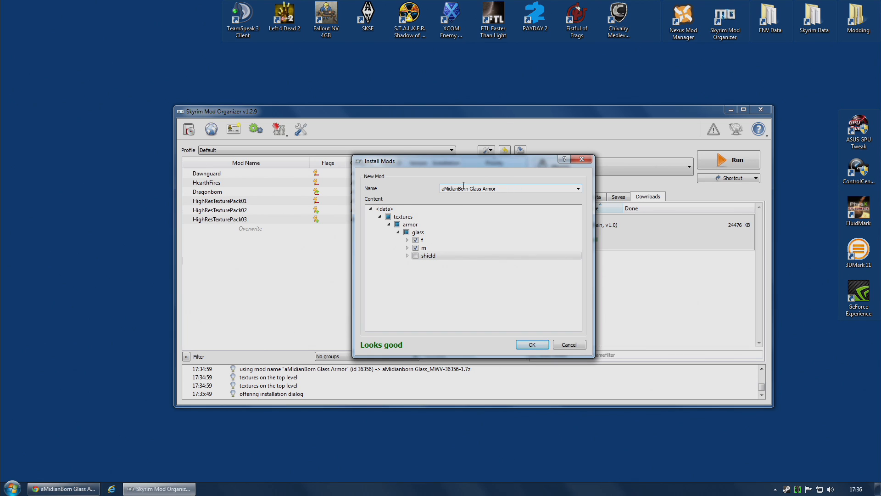
left_click(416, 256)
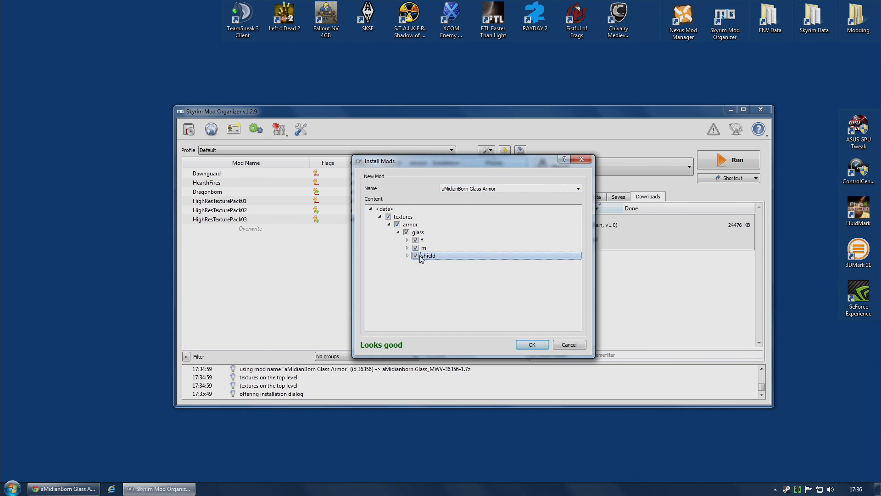
Step: Recheck the textures folder's structure and install the mod as aMidianBorn Glass Armor
left_click(380, 216)
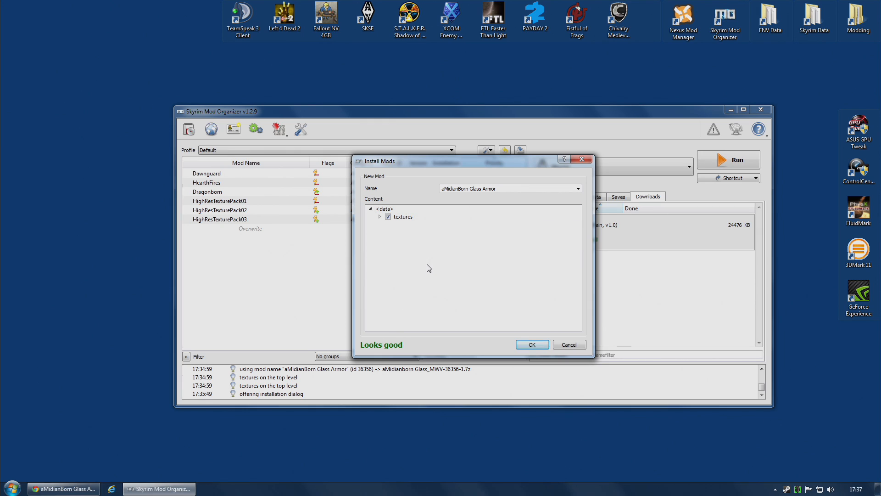
left_click(380, 217)
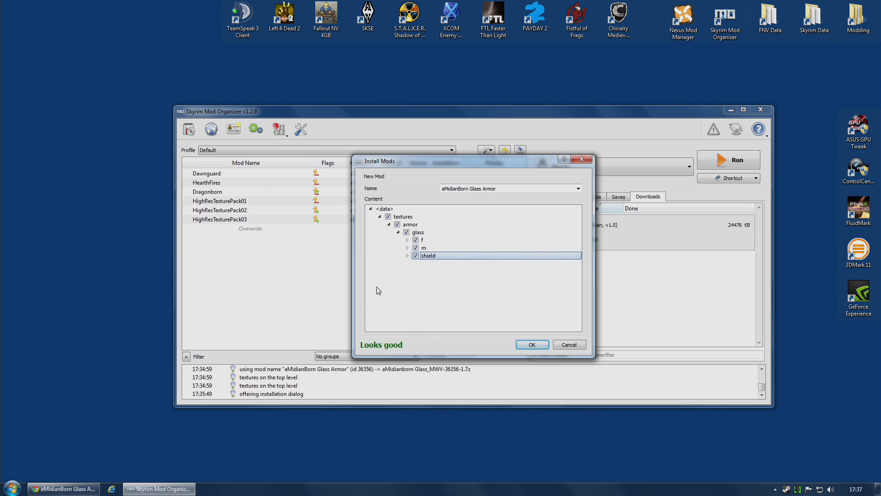
left_click(380, 217)
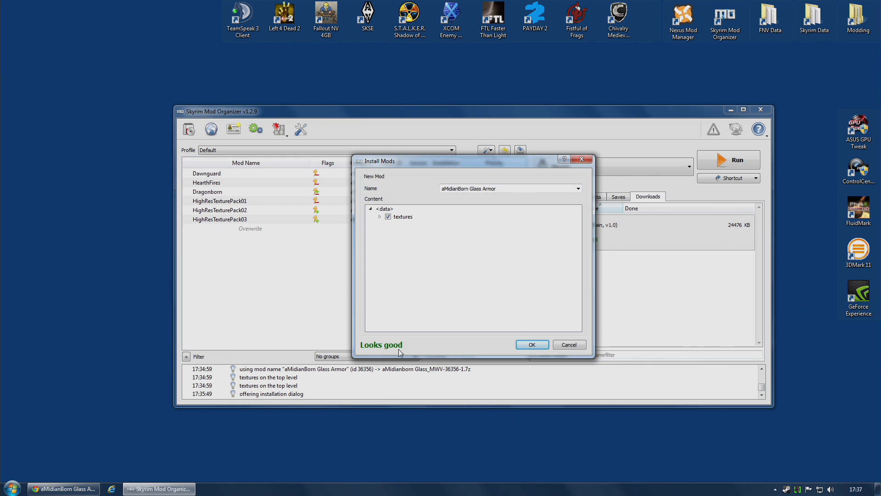
left_click(536, 345)
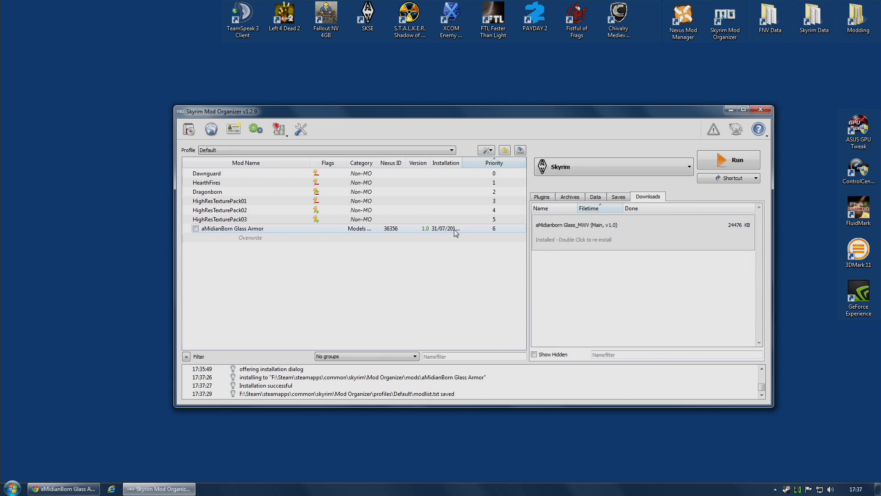
Step: Widen the Installation column in the mod list and enable the aMidianBorn Glass Armor mod
left_click_drag(462, 164, 484, 164)
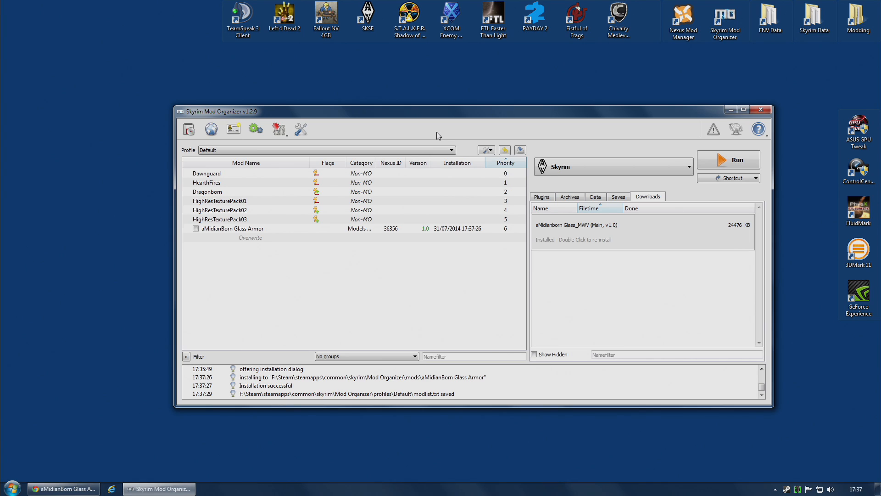
left_click(196, 228)
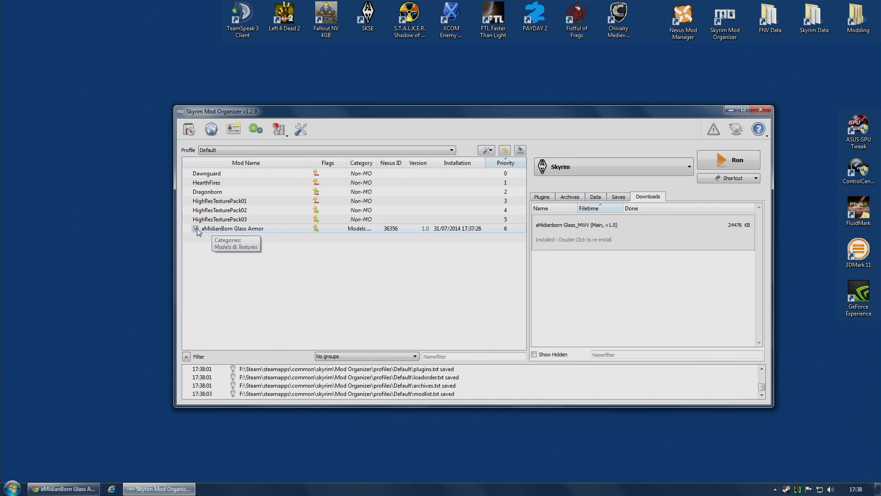
left_click(195, 228)
left_click(196, 228)
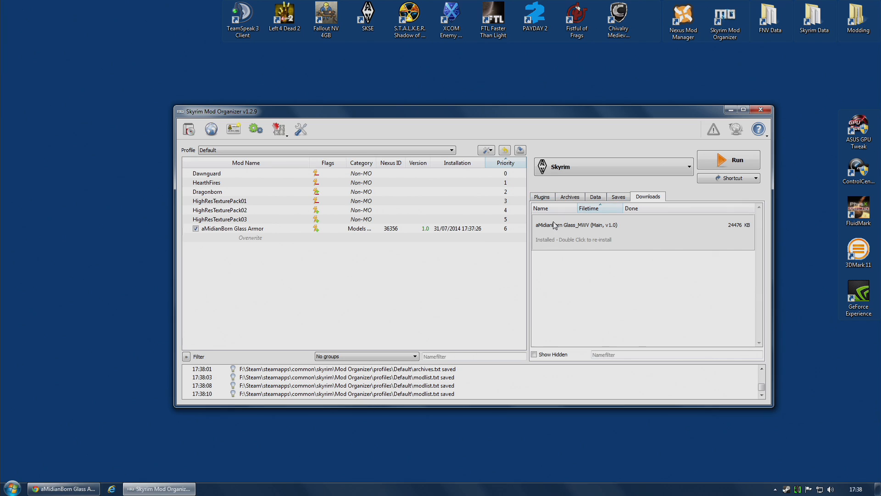
Step: Check the plugins list and run Skyrim through Mod Organizer
left_click(542, 198)
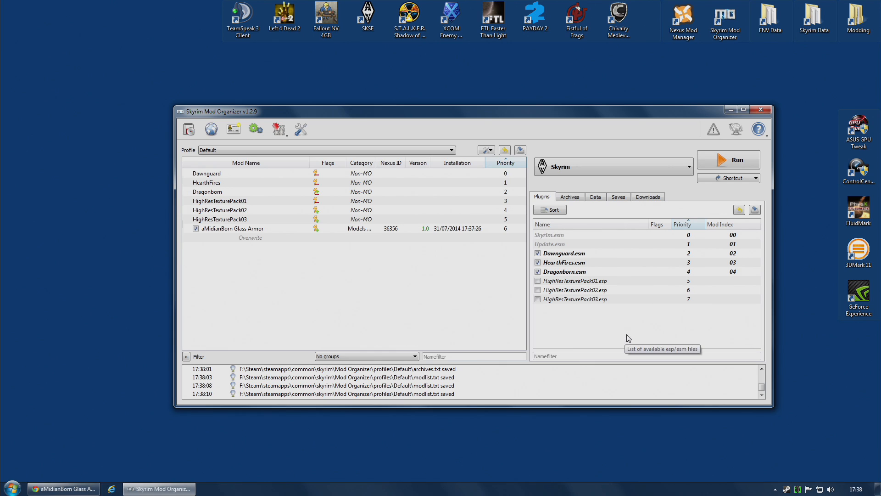
left_click(731, 161)
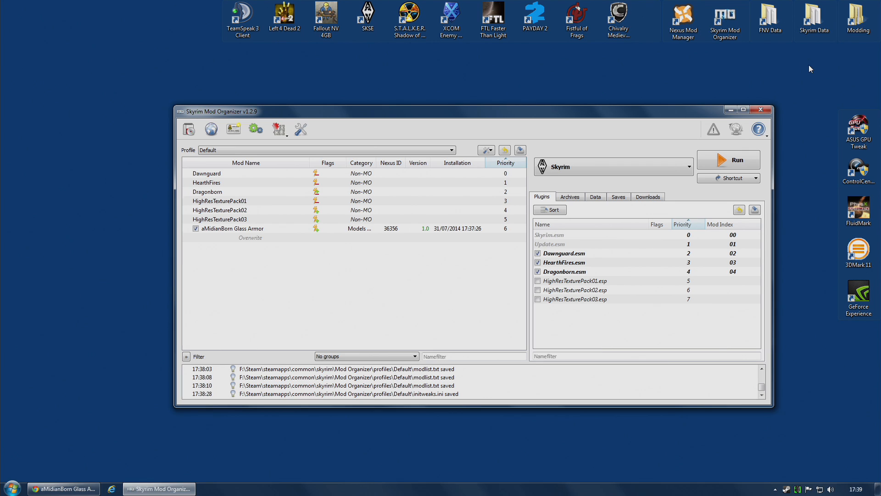
Step: Open the Skyrim Data folder from the desktop and place Mod Organizer beside it to compare its files with the installed mod
double_click(819, 24)
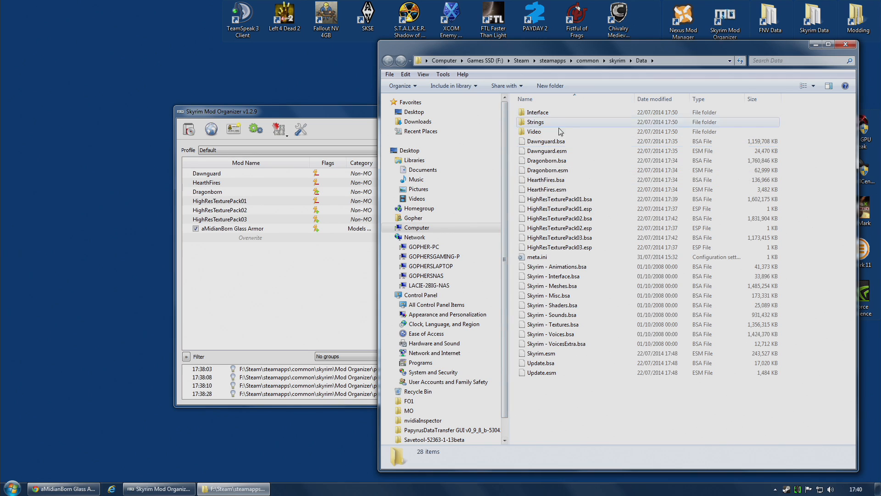
left_click(231, 232)
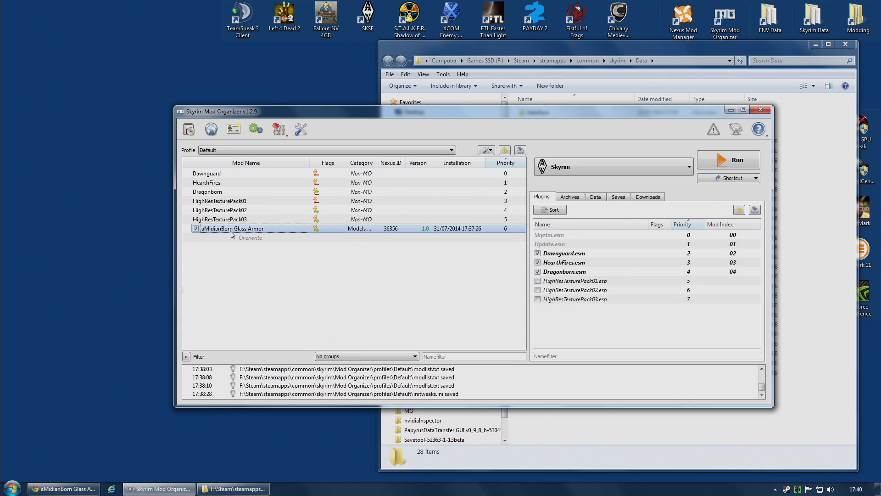
left_click_drag(517, 112, 404, 137)
left_click(628, 46)
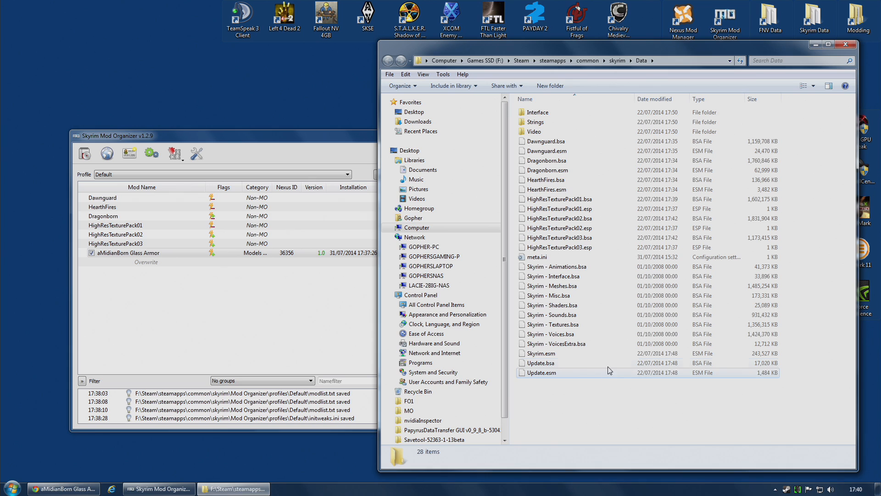
Step: Launch TESV.exe directly from the parent skyrim folder and start playing from the game's launcher
left_click(618, 62)
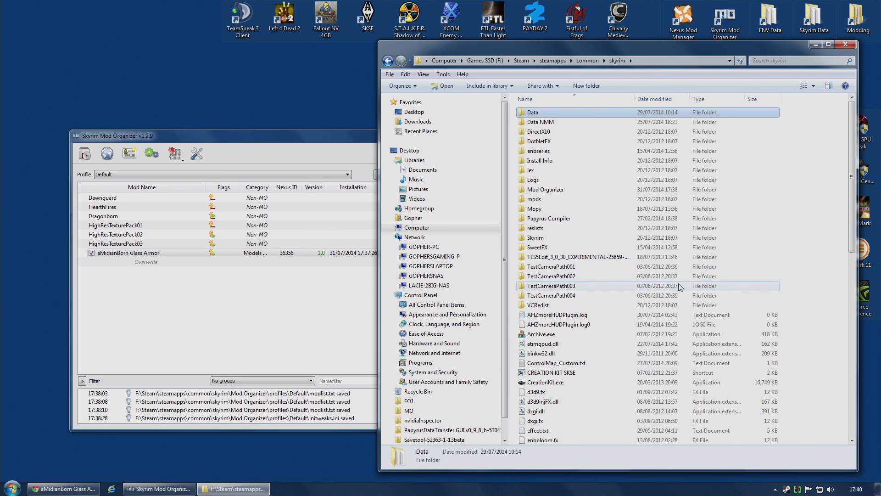
scroll(666, 289, "down", 6)
scroll(681, 286, "down", 2)
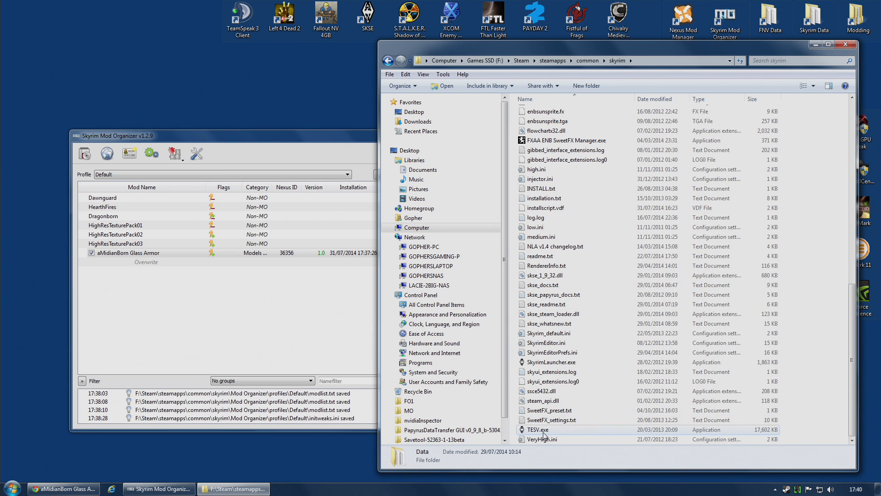
left_click(278, 147)
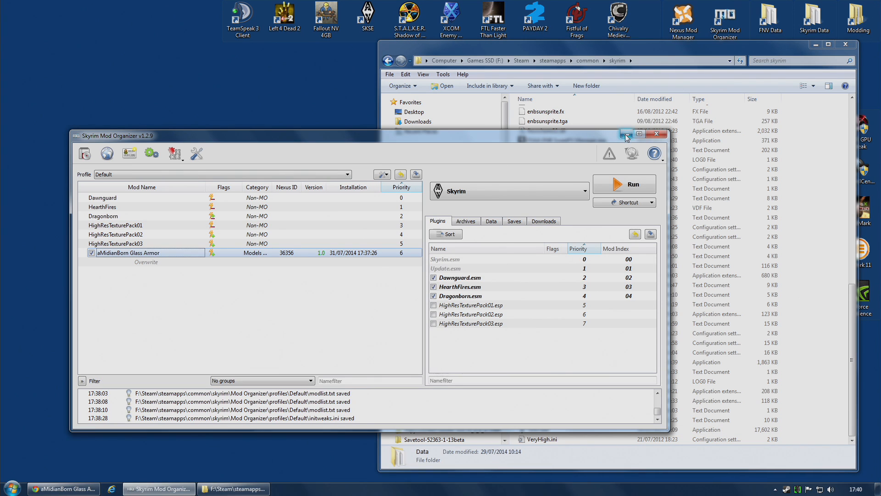
left_click(662, 51)
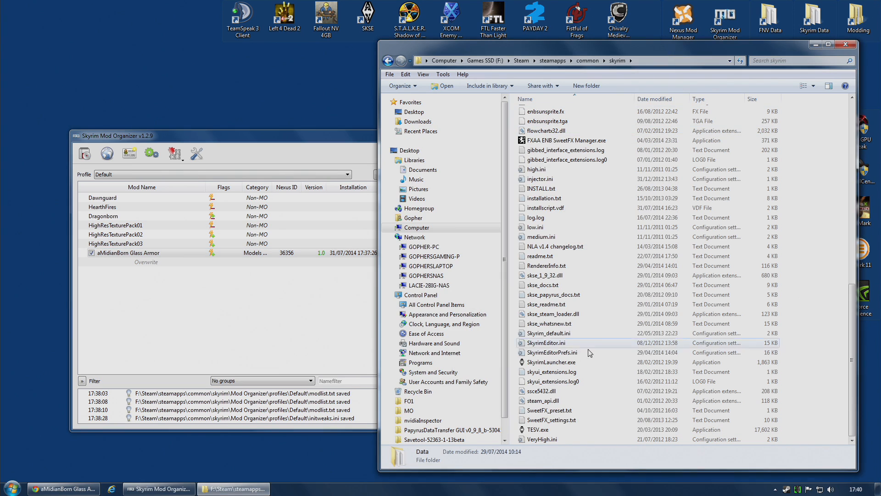
double_click(546, 432)
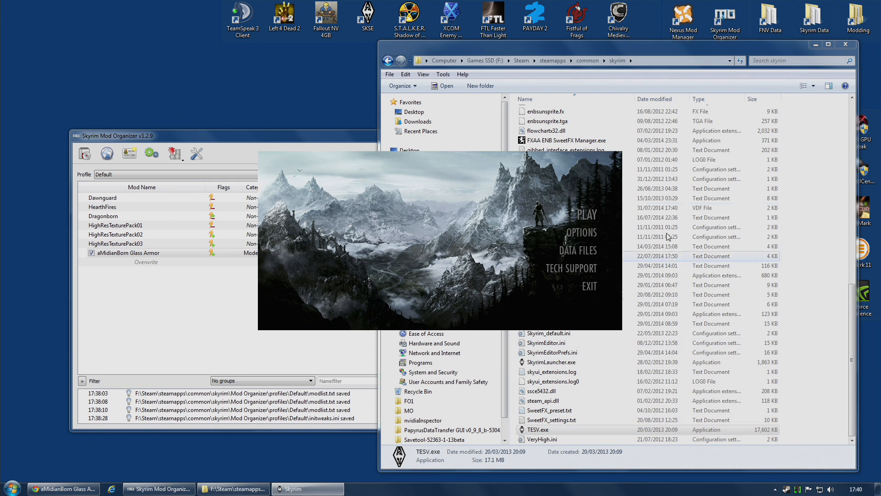
left_click(587, 214)
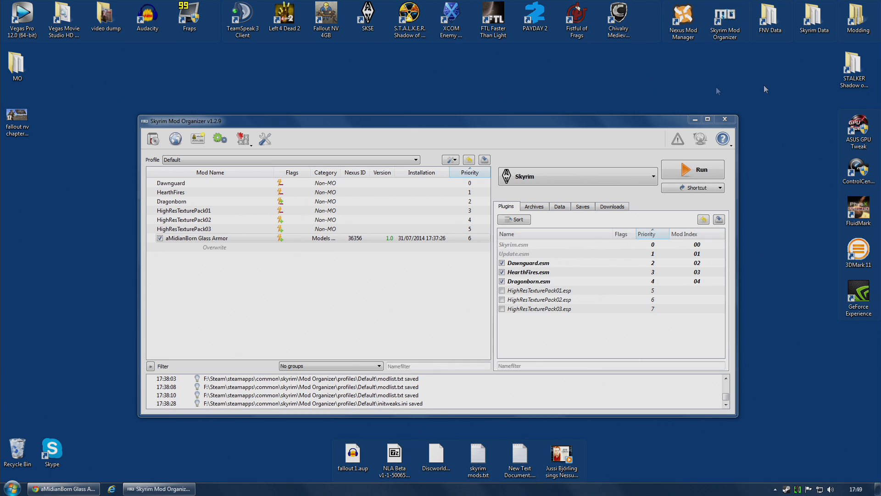
Step: Create a desktop shortcut for running Skyrim through Mod Organizer and place it in an empty area of the desktop
left_click(517, 180)
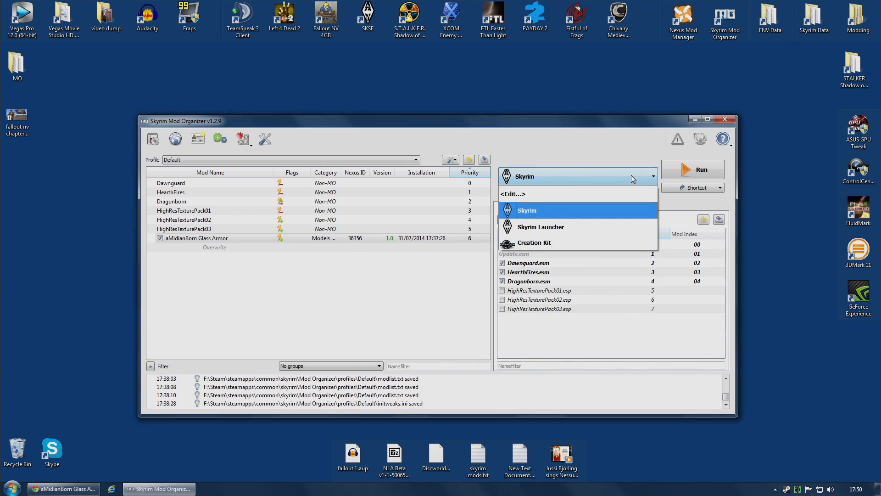
left_click(526, 211)
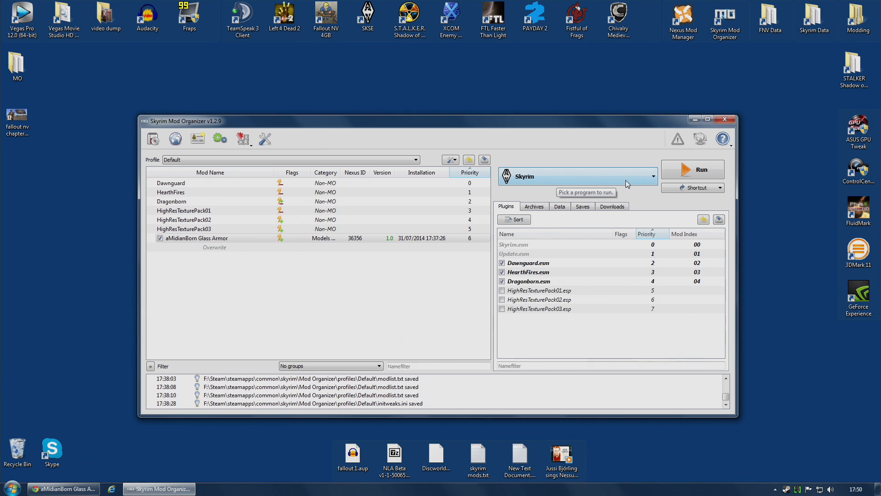
left_click(697, 189)
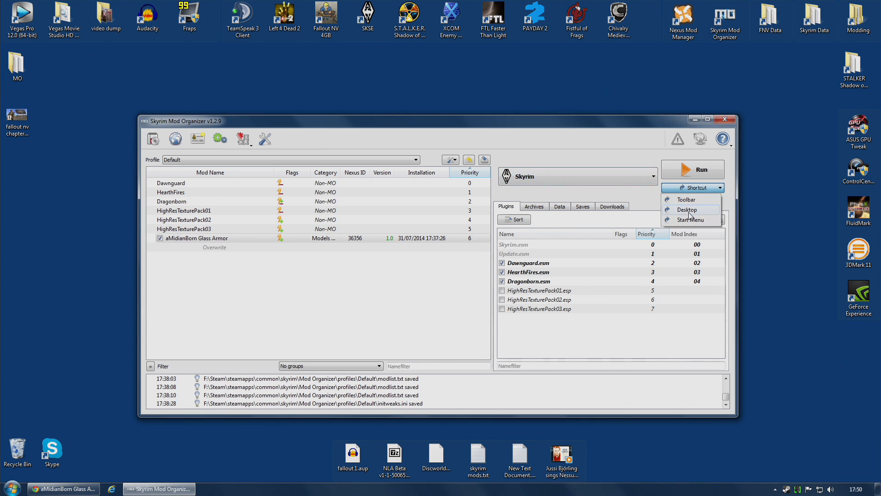
left_click(688, 212)
left_click_drag(17, 163, 65, 166)
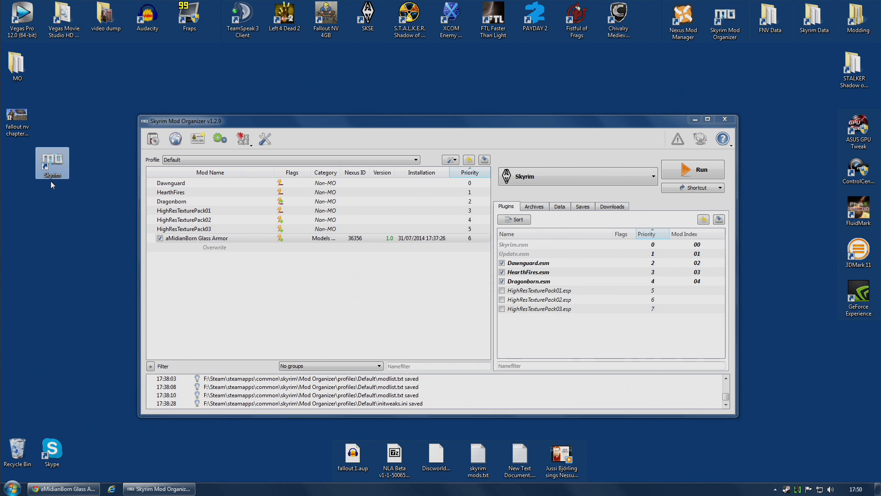
Step: Exclude the new Skyrim shortcut from Fences' quick-hide and hide the other loose desktop icons
left_click(100, 89)
double_click(103, 104)
double_click(103, 104)
right_click(66, 162)
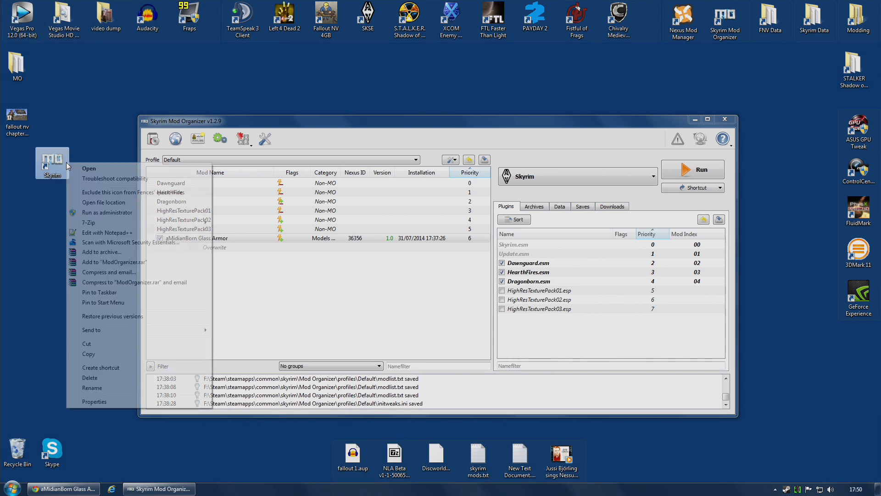
left_click(105, 192)
double_click(100, 119)
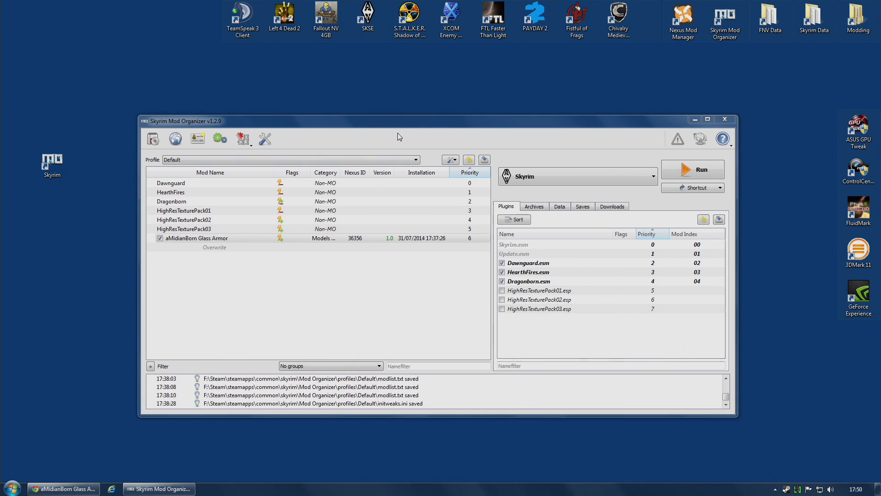
Step: Close Mod Organizer and launch Skyrim from the new desktop shortcut
left_click(725, 119)
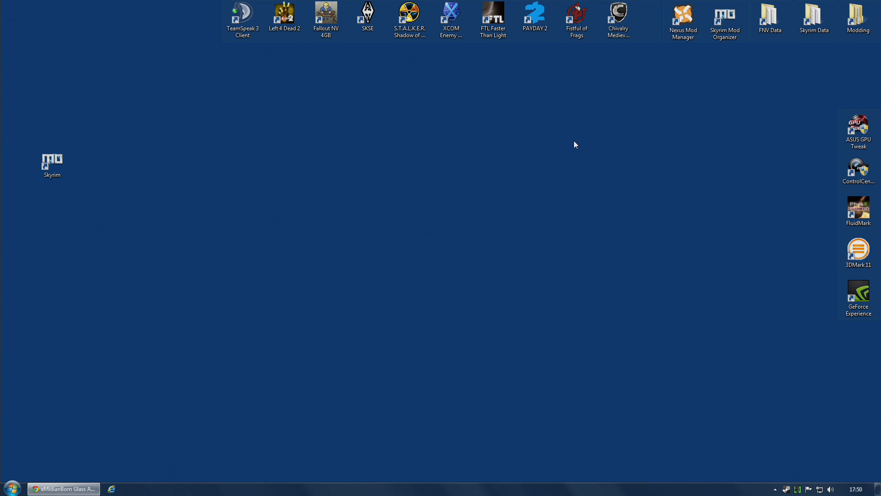
double_click(48, 163)
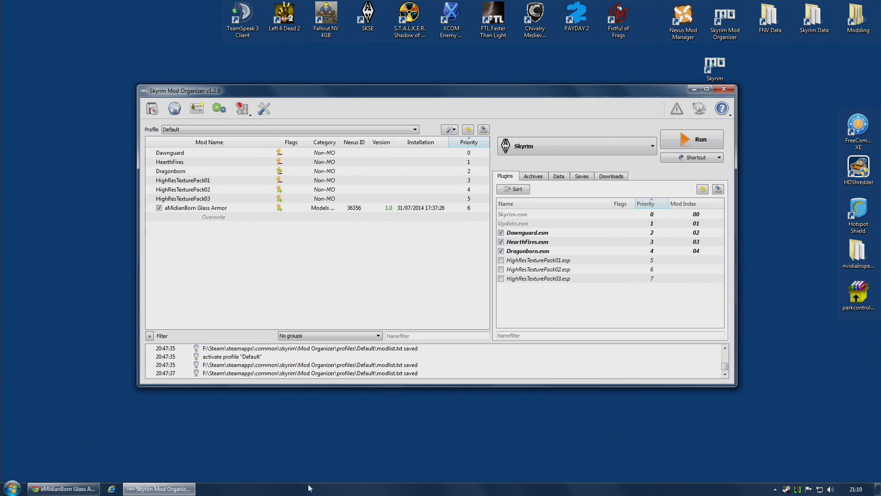
Step: Switch to Chrome and manually download the aMidianBorn Glass_thalmorized file from the mod's Nexus files page
left_click(62, 489)
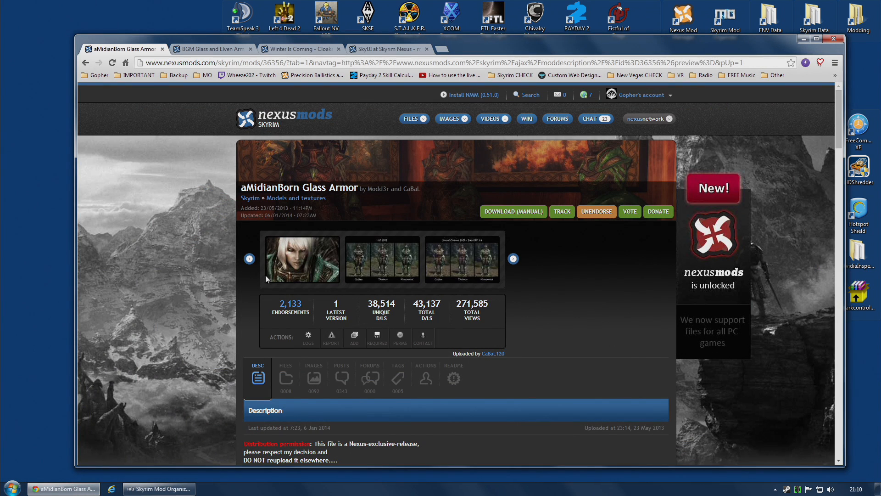
scroll(290, 312, "down", 1)
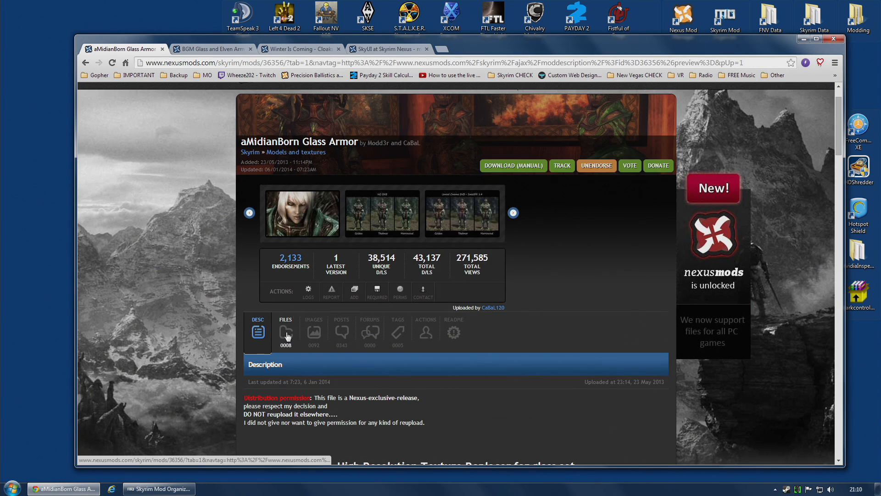
left_click(285, 333)
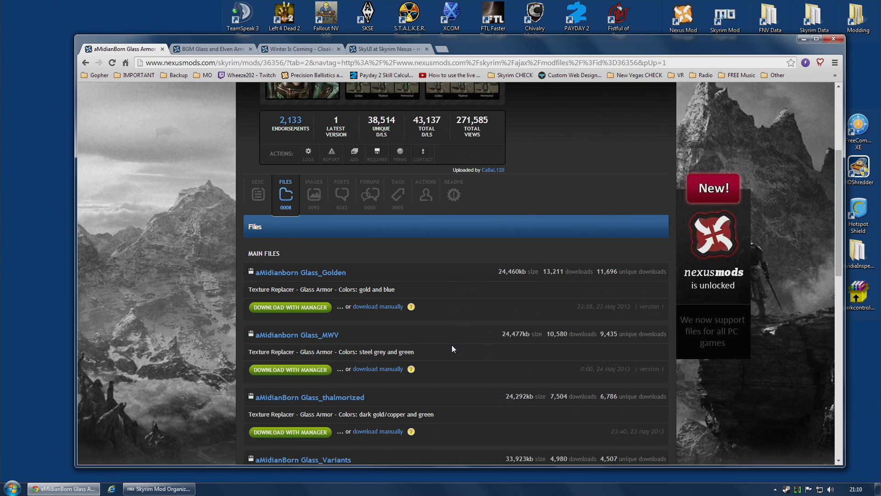
scroll(452, 348, "down", 2)
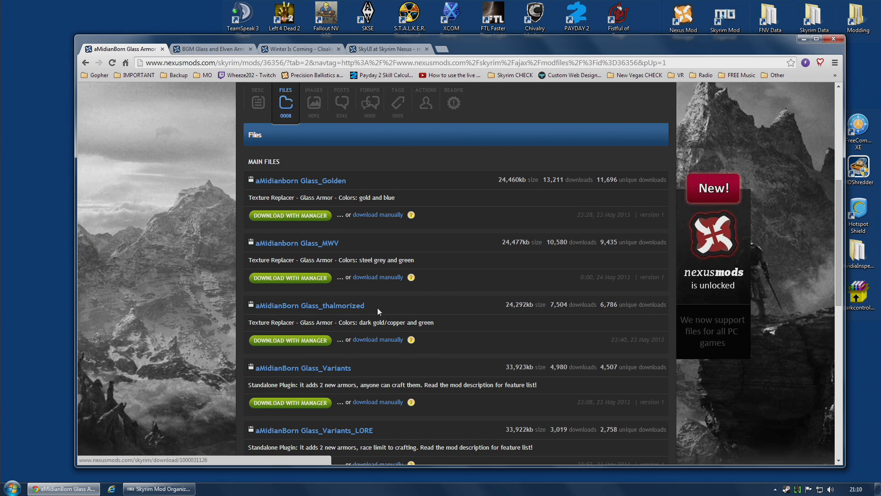
left_click(386, 340)
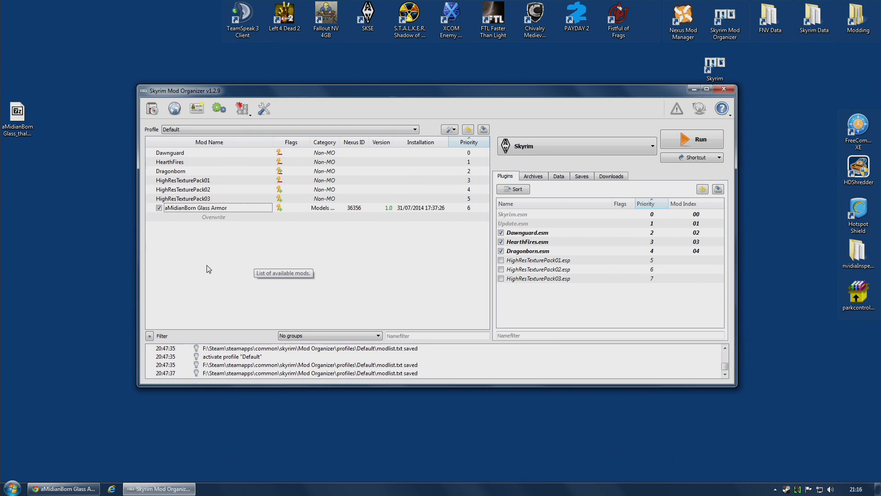
right_click(201, 258)
left_click(246, 251)
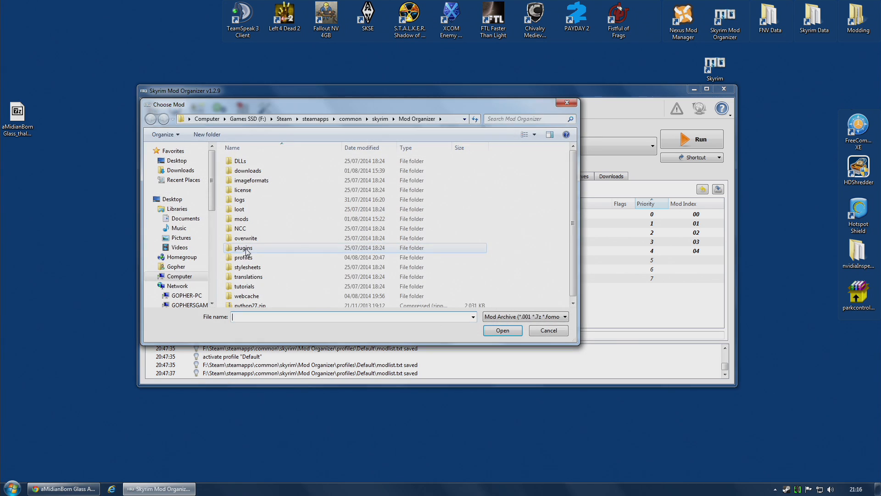
left_click(552, 334)
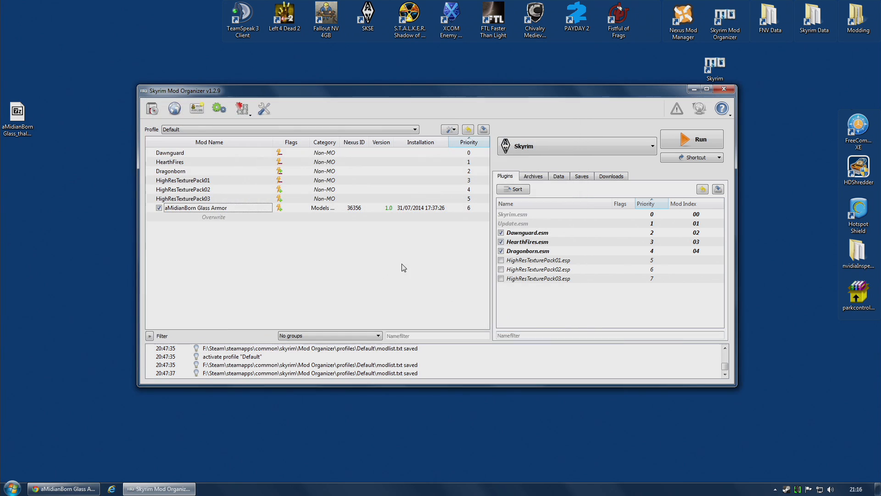
Step: Install the aMidianBorn Glass_thalmorized-36356-.7z archive from the desktop as a new mod, using the manual install option
left_click(152, 111)
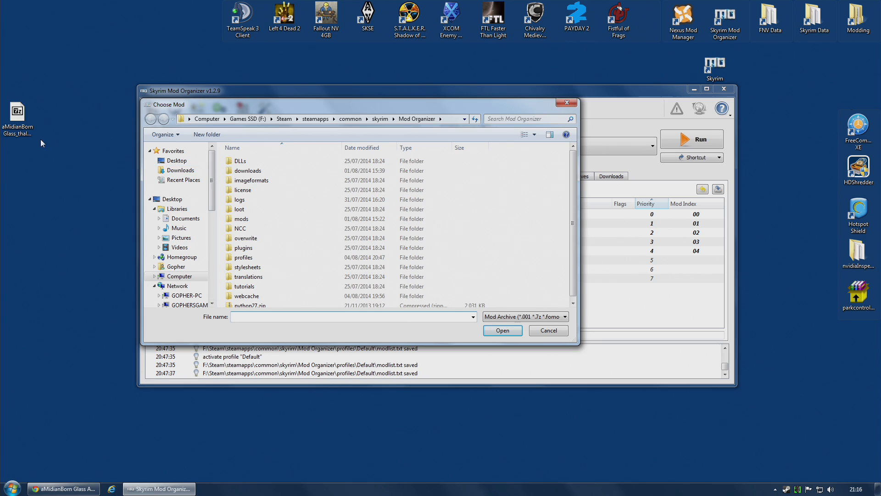
left_click(176, 161)
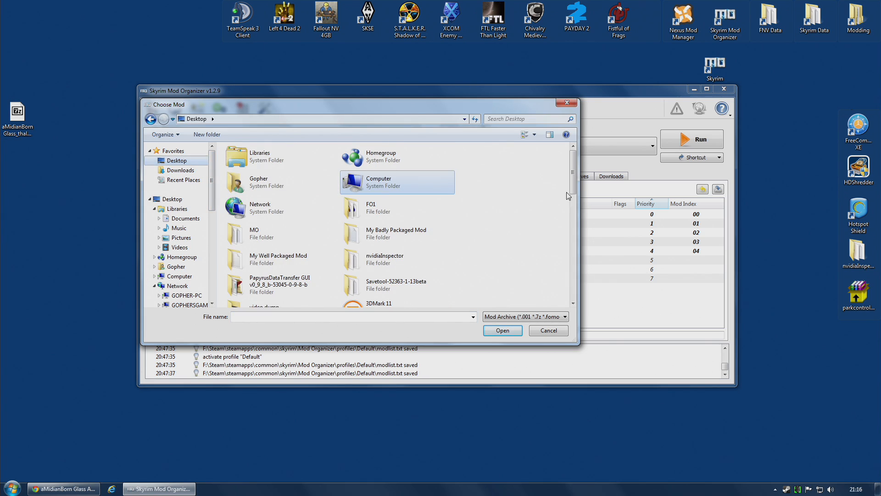
left_click_drag(573, 183, 587, 204)
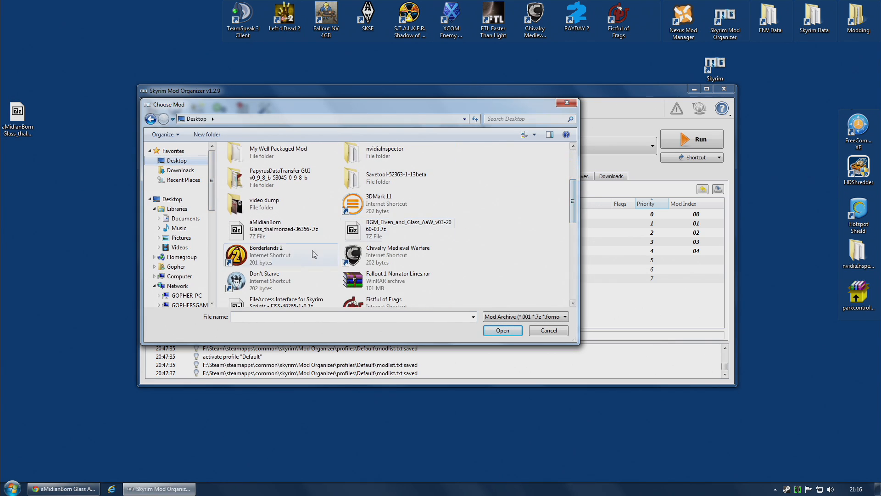
left_click(273, 234)
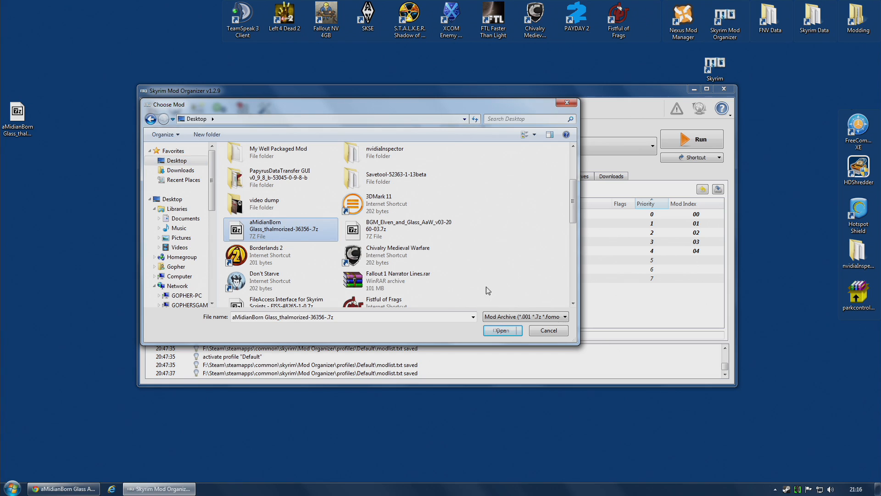
left_click(504, 336)
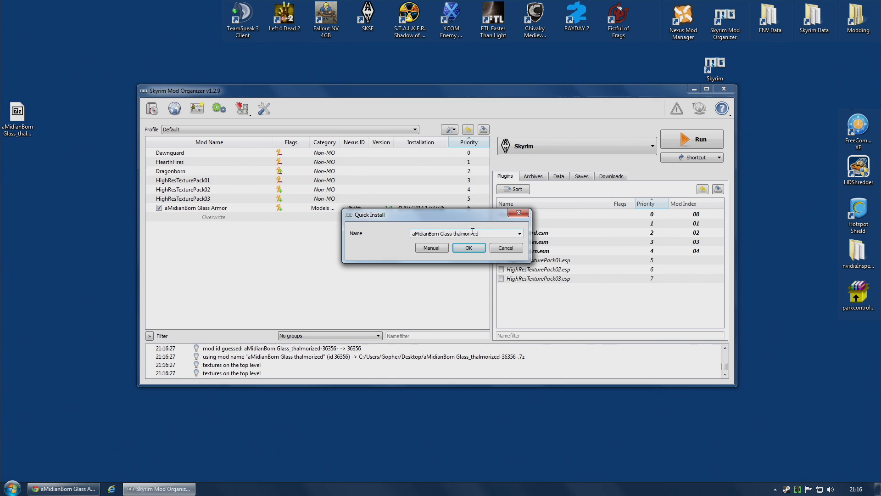
left_click(432, 249)
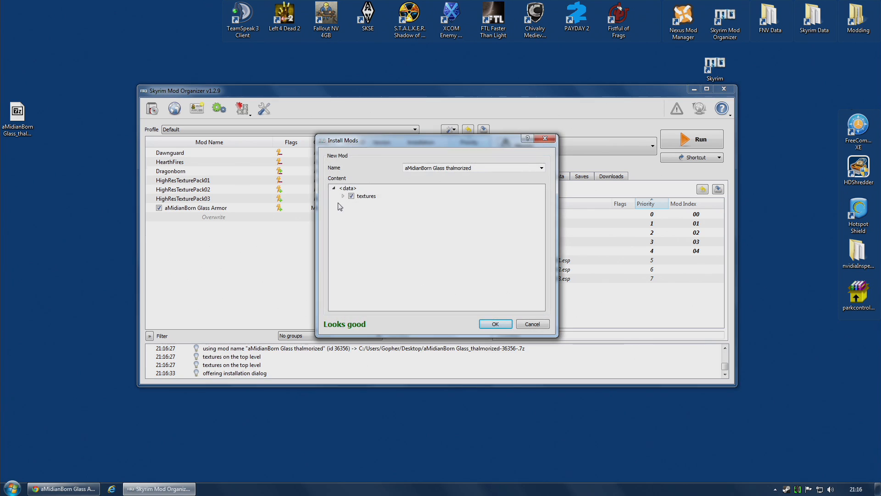
left_click(495, 324)
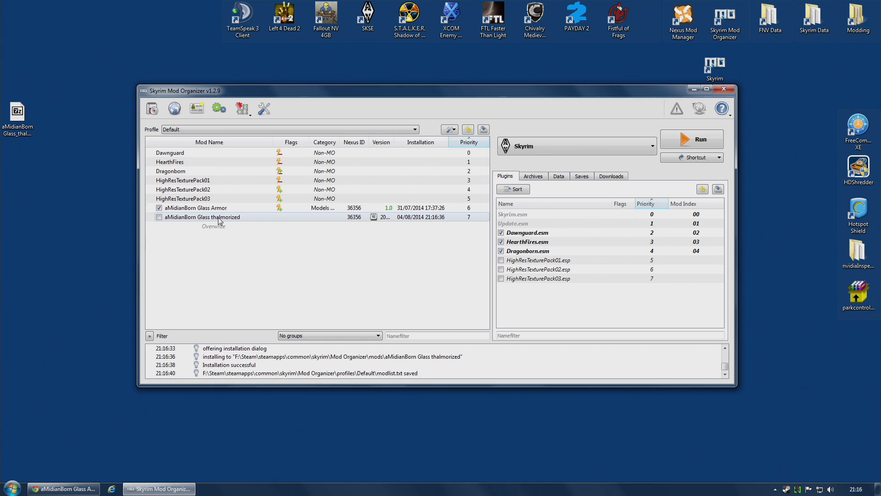
Step: Disable the aMidianBorn Glass Armor mod and enable aMidianBorn Glass thalmorized instead
left_click(159, 208)
left_click(159, 217)
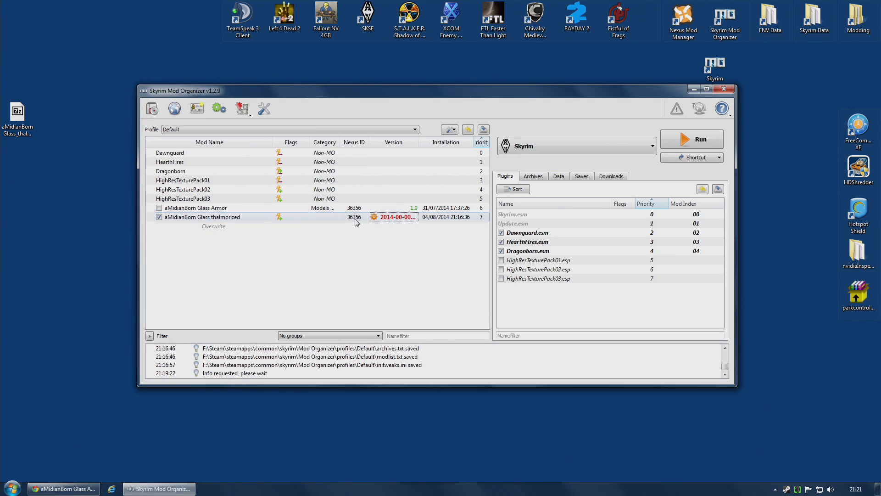
left_click(20, 120)
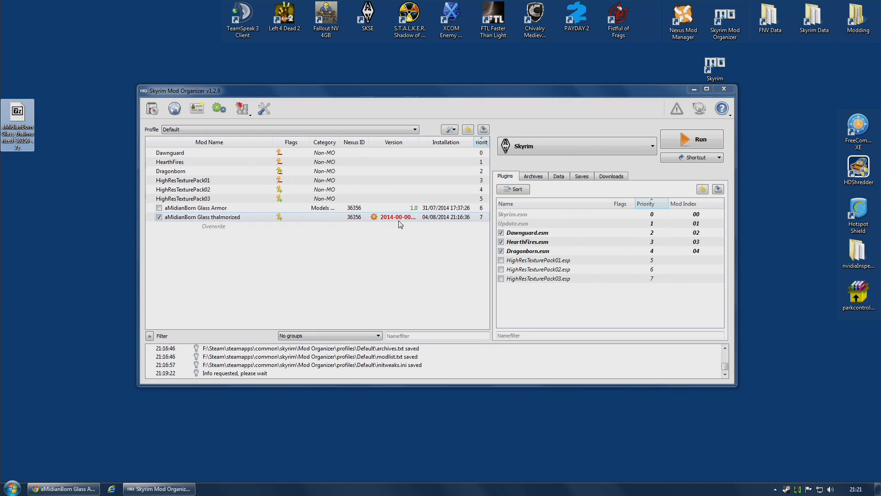
Step: Set the version of the aMidianBorn Glass thalmorized mod to 1.0 in its Nexus information
double_click(265, 217)
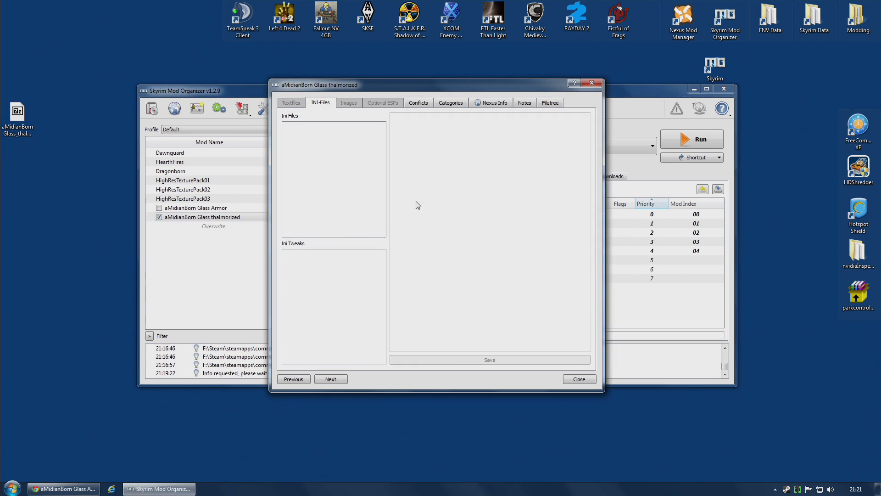
left_click(485, 103)
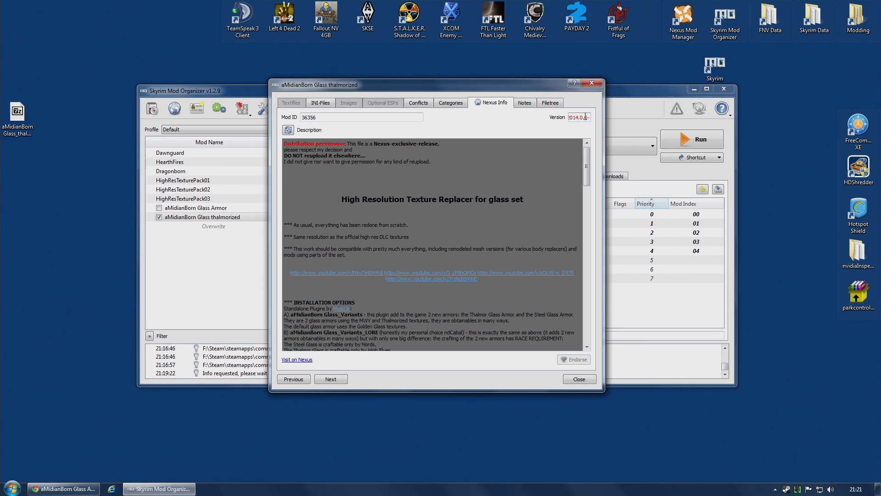
left_click_drag(569, 118, 670, 118)
type("d1.0")
left_click(590, 381)
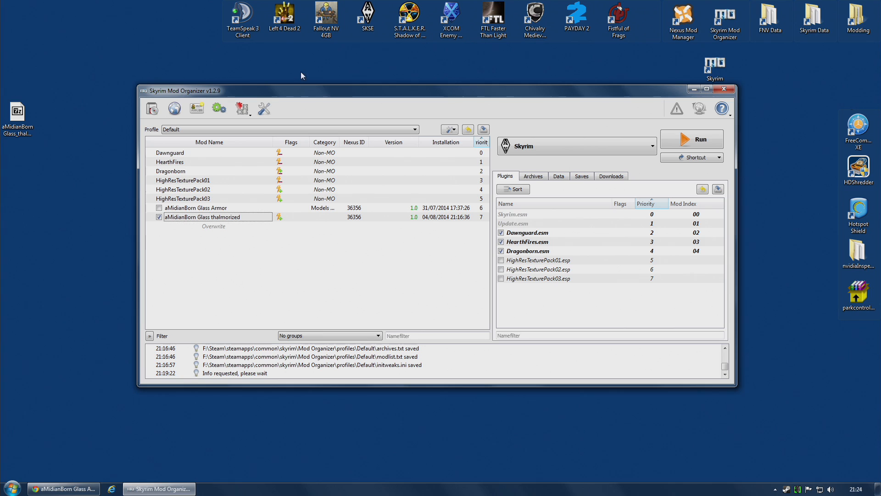
Step: Open the downloaded thalmorized archive, and examine the meshes, scripts, textures and my mod.esp items in the My Well Packaged Mod folder
left_click(22, 120)
double_click(20, 119)
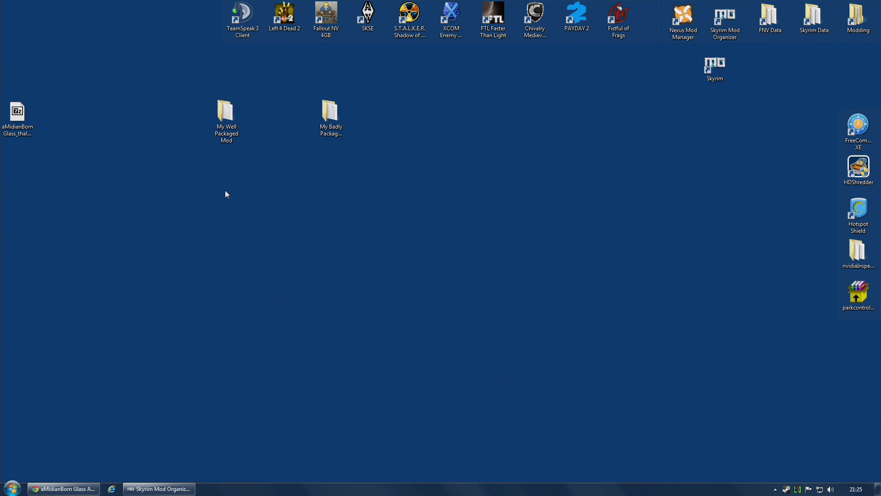
left_click(228, 116)
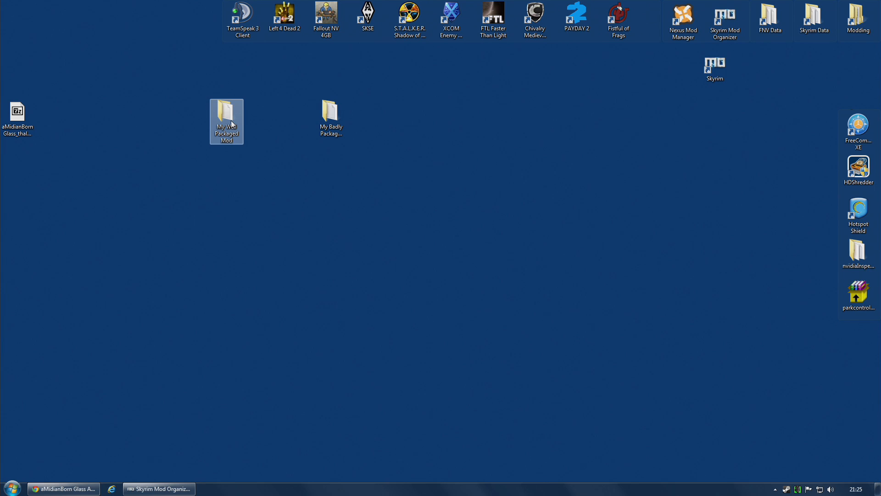
double_click(230, 118)
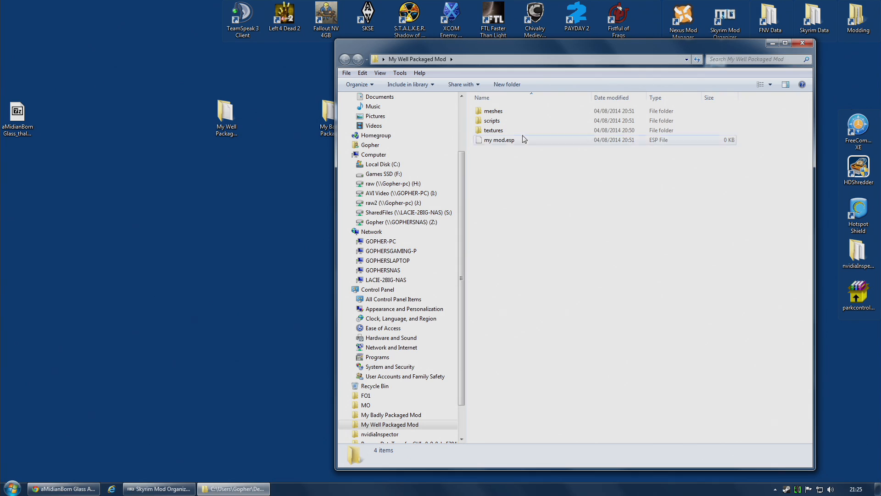
left_click(492, 115)
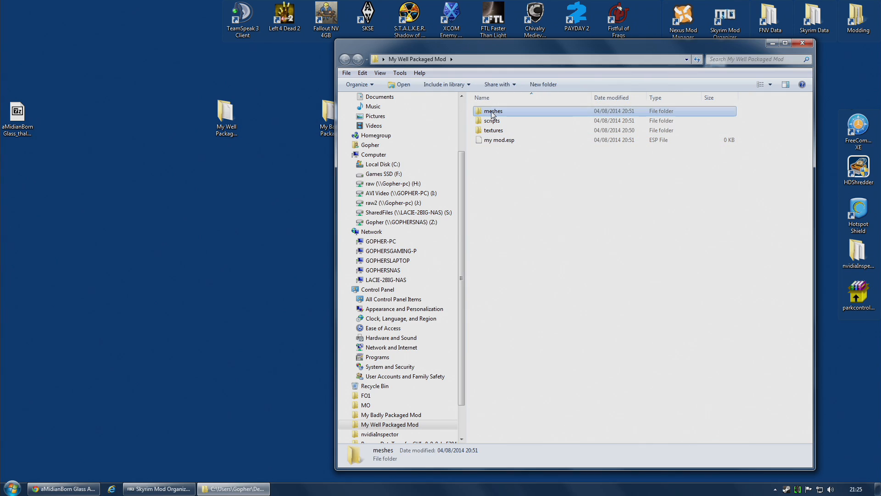
left_click(493, 121)
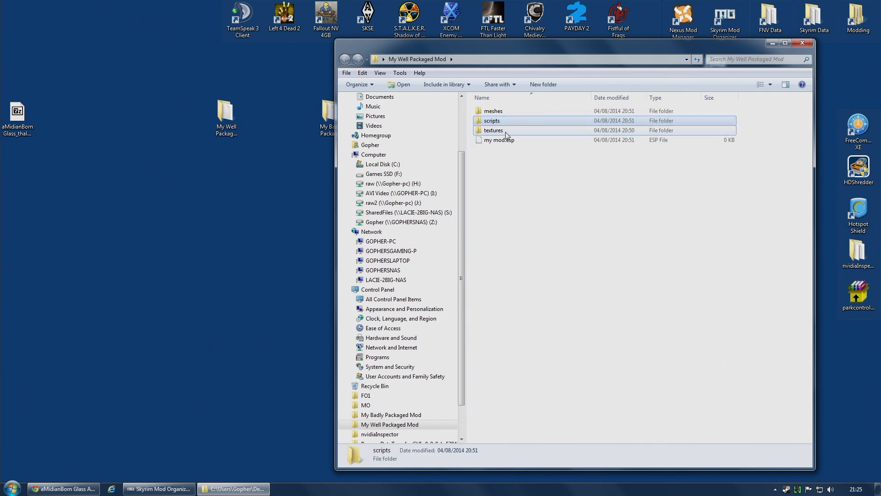
left_click(505, 131)
left_click(503, 142)
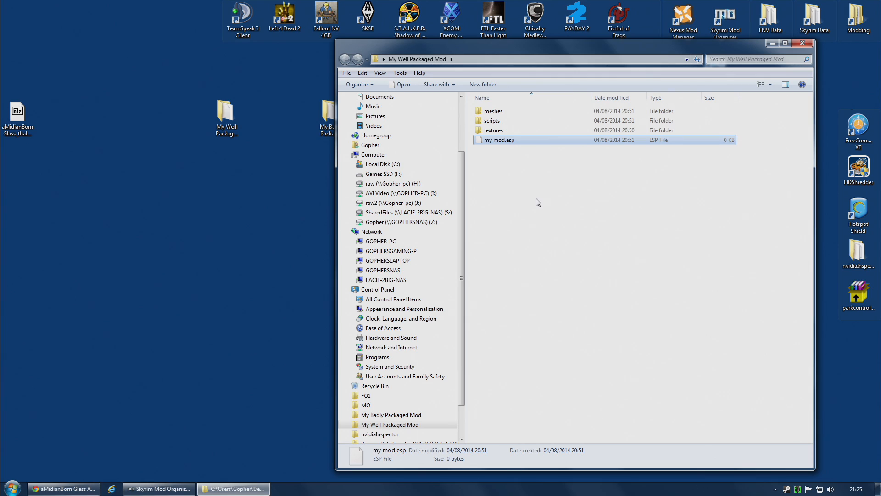
left_click(495, 113, "shift")
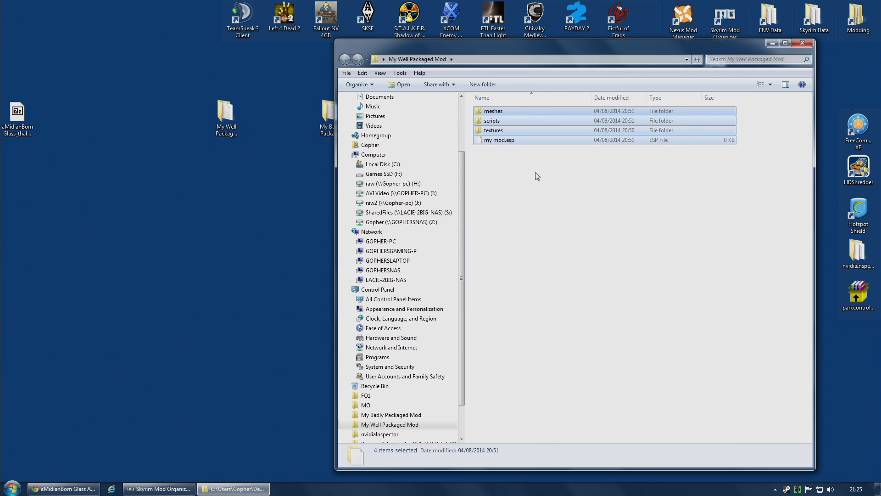
left_click(537, 177)
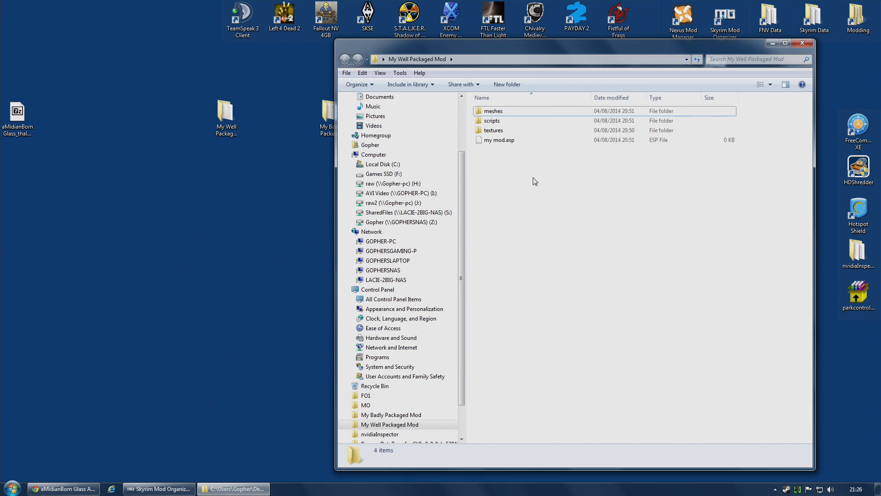
Step: Create a new folder named data inside the My Well Packaged Mod folder
right_click(493, 184)
mouse_move(532, 295)
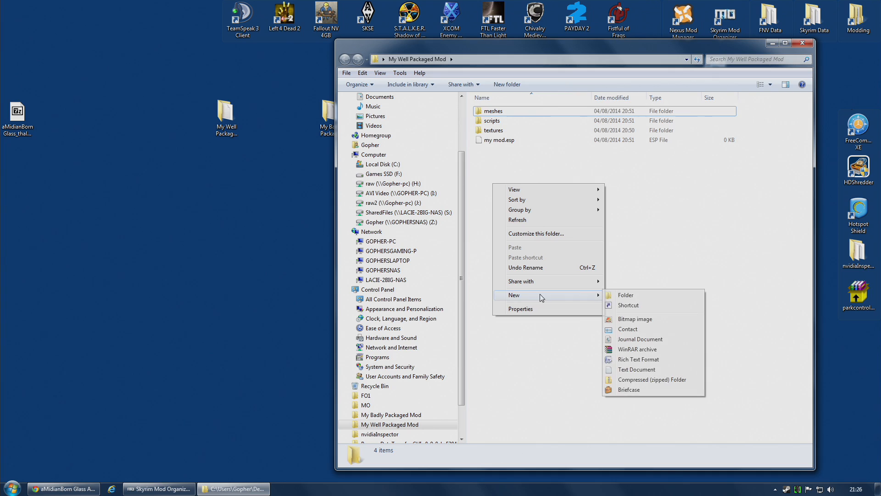
left_click(635, 296)
type("data")
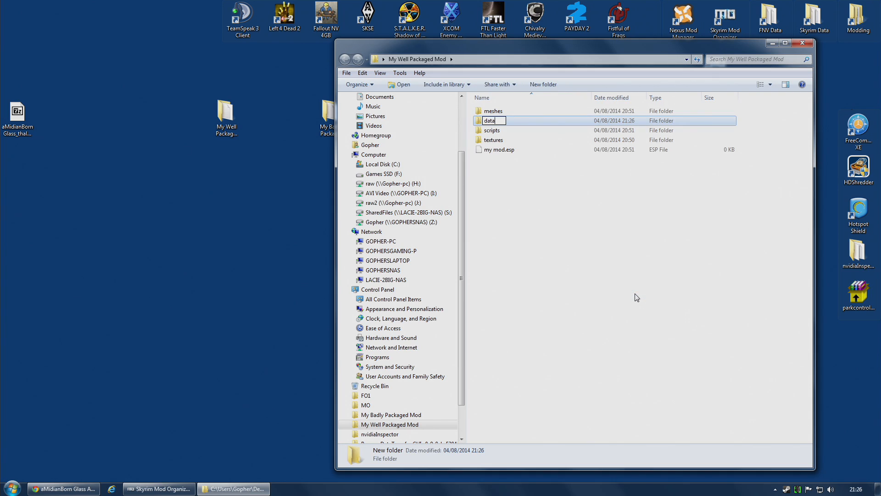
left_click(557, 297)
Step: Move the meshes, scripts and textures folders and my mod.esp into the data folder
left_click(520, 124)
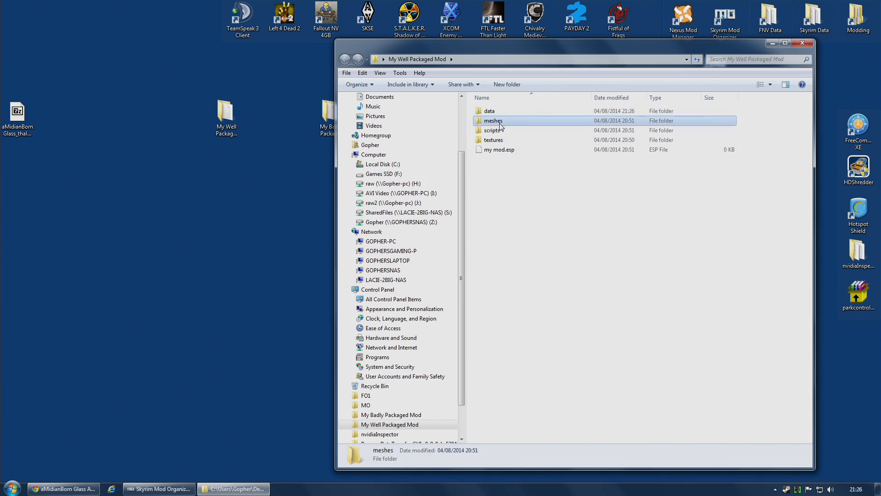
left_click(498, 150, "shift")
left_click_drag(497, 151, 487, 110)
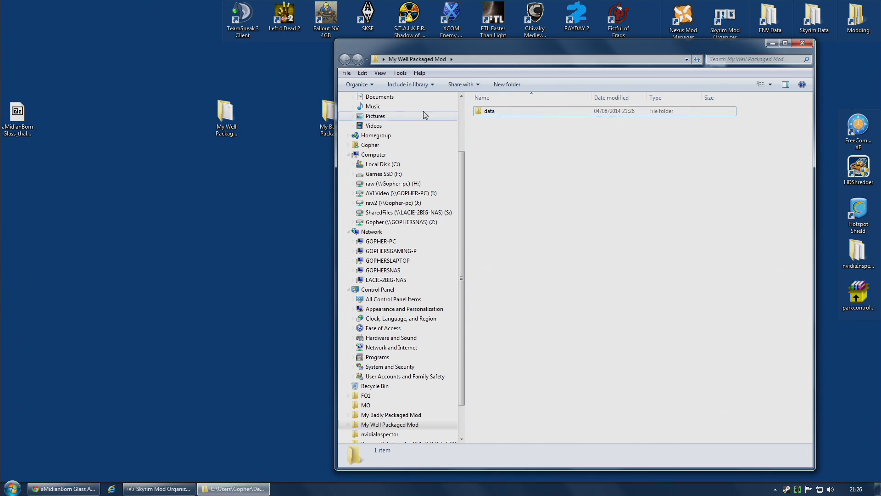
Step: Examine the data folder's contents and its place inside the My Well Packaged Mod folder
double_click(491, 112)
key("BackSpace")
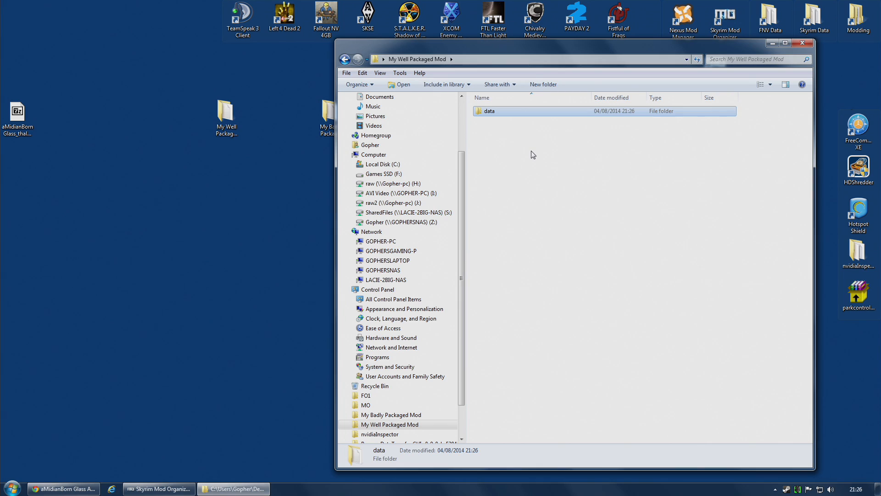
double_click(500, 115)
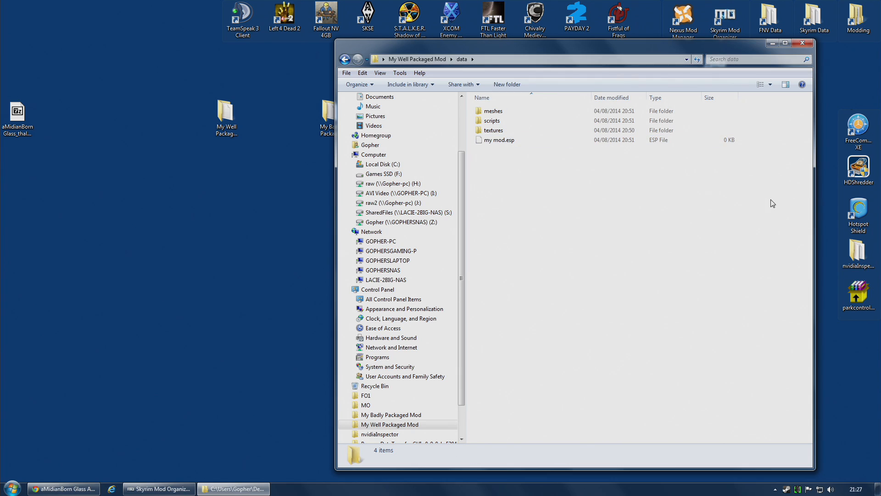
left_click(432, 59)
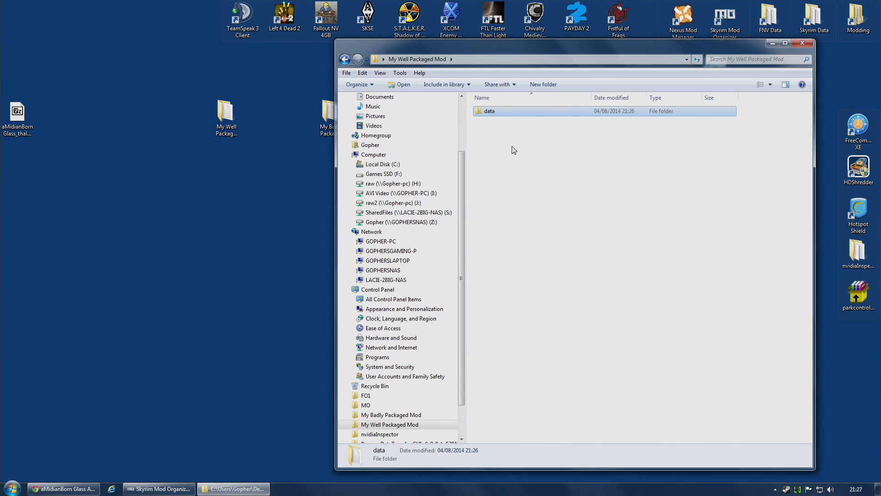
double_click(490, 114)
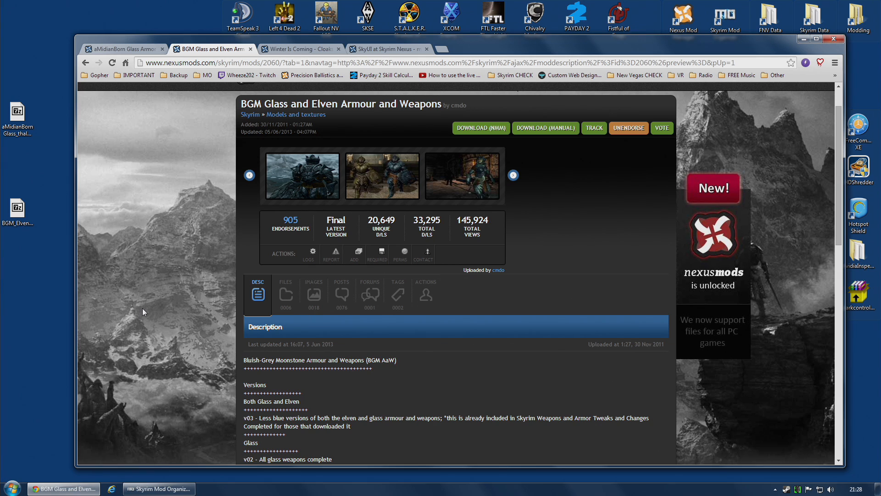
Step: Open the BGM_Elven_and_Glass_AaW_v03-2060-03.7z archive on the desktop, inspect its Data folder, and close the archive
left_click(22, 215)
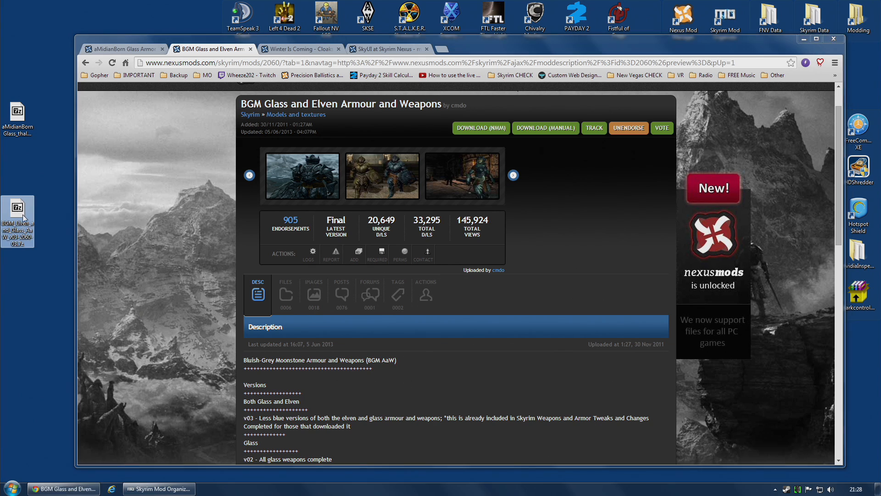
double_click(23, 216)
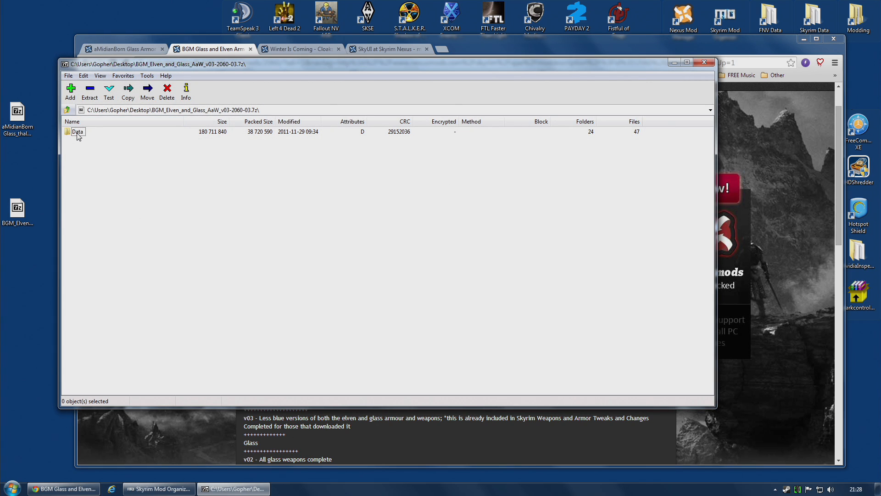
double_click(77, 133)
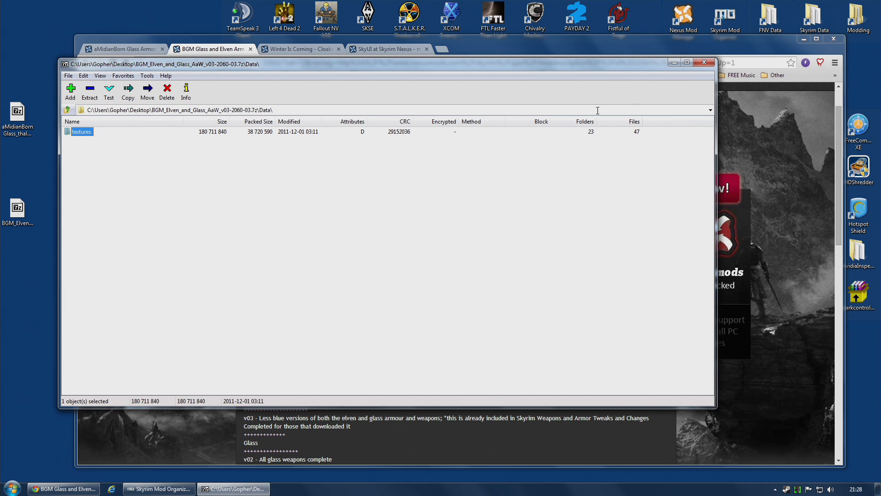
left_click(704, 62)
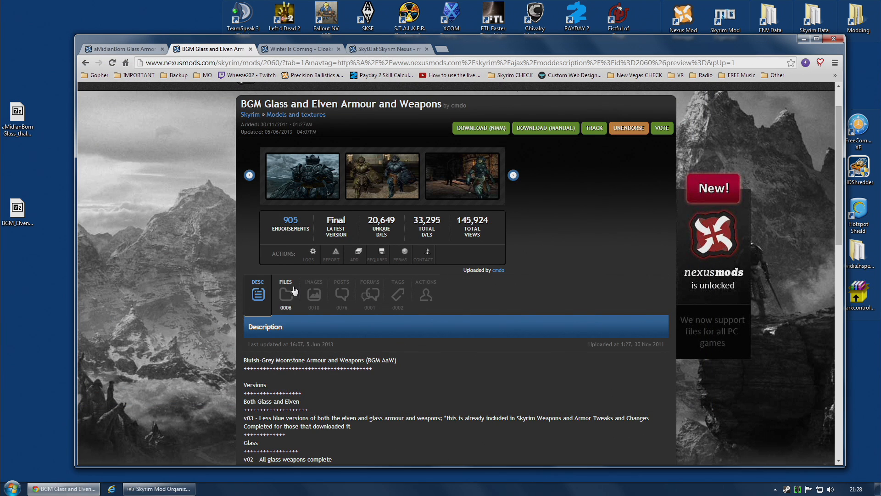
Step: Download BGM_Elven_and_Glass_AaW_v03 from its Nexus page with the manager, and show the downloads in Skyrim Mod Organizer
left_click(295, 290)
scroll(190, 296, "down", 2)
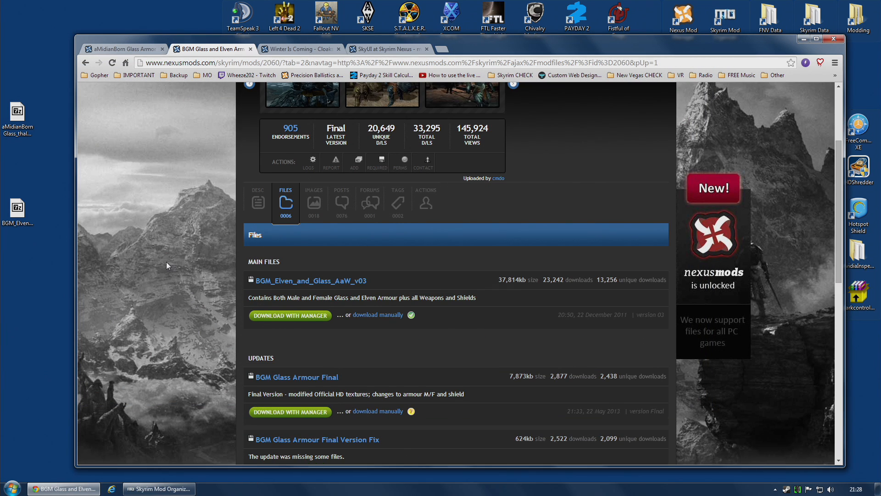
left_click(299, 316)
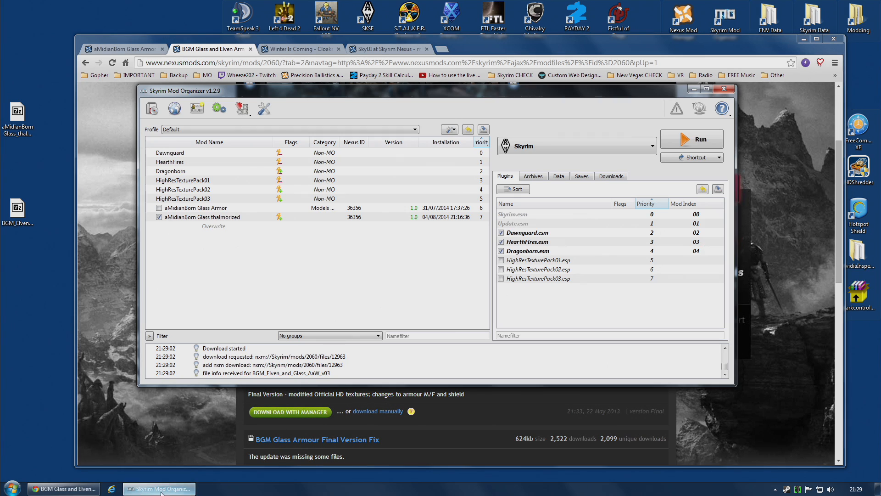
left_click(188, 487)
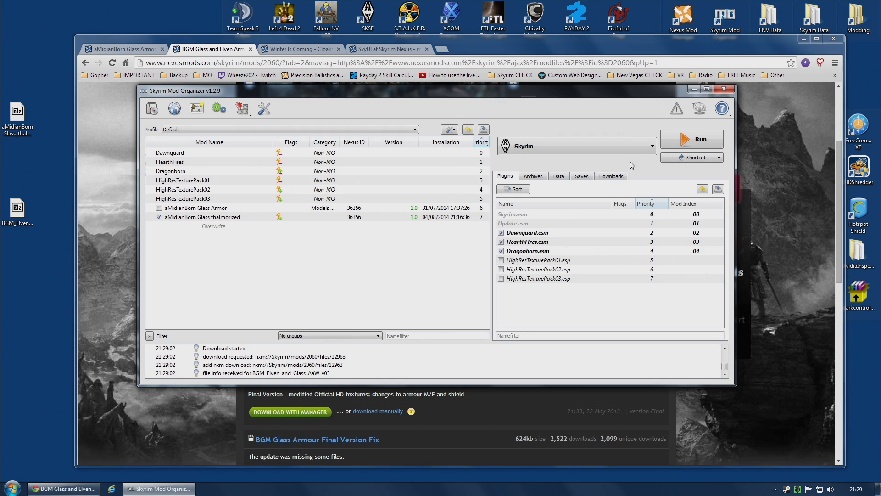
left_click(611, 177)
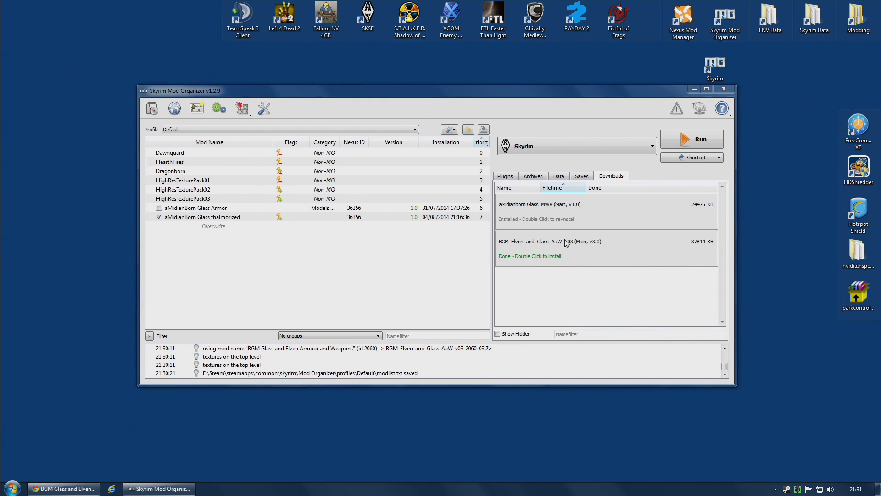
Step: Disable aMidianBorn Glass thalmorized and start a manual install of BGM_Elven_and_Glass_AaW_v03, expanding its Data and textures folders
left_click(158, 217)
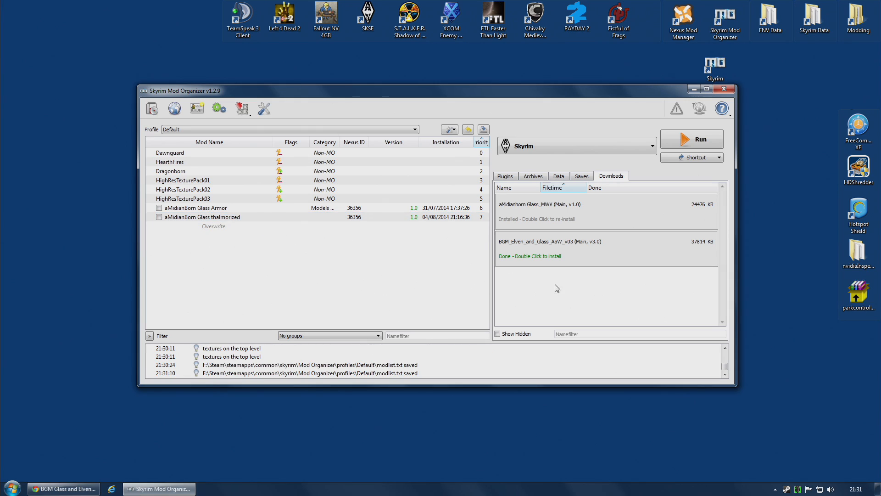
double_click(593, 250)
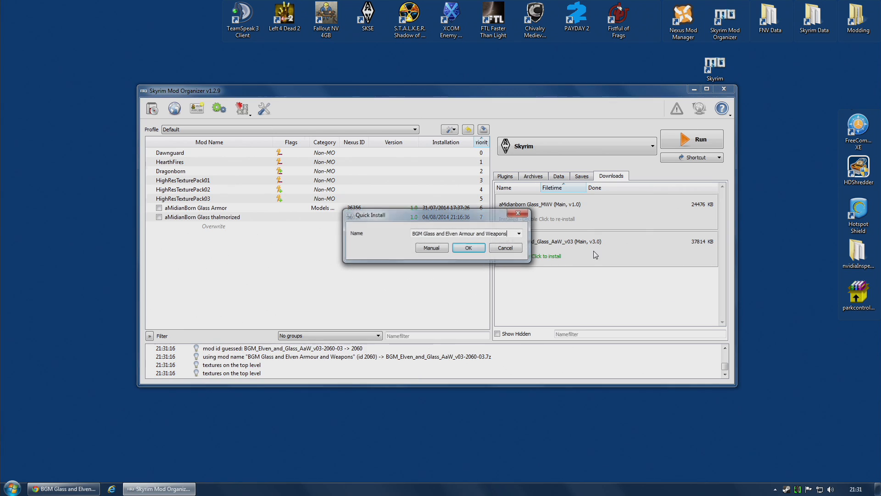
left_click(429, 248)
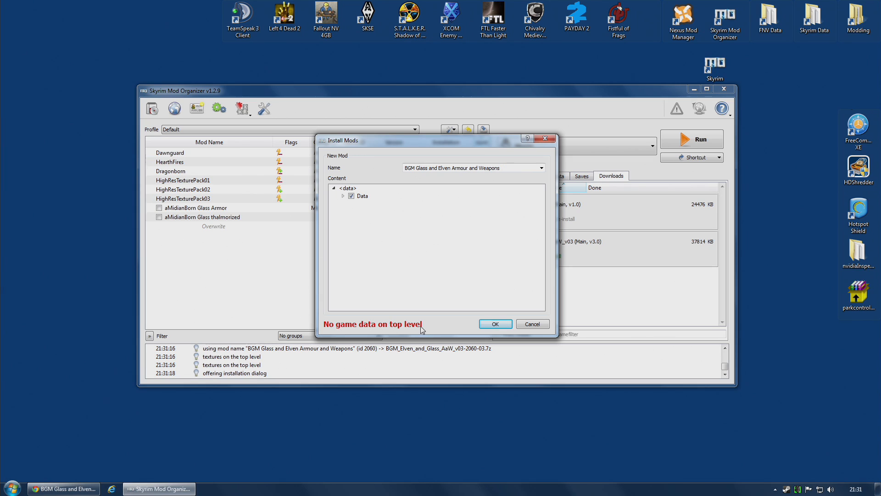
mouse_move(421, 327)
left_click(343, 196)
left_click(352, 204)
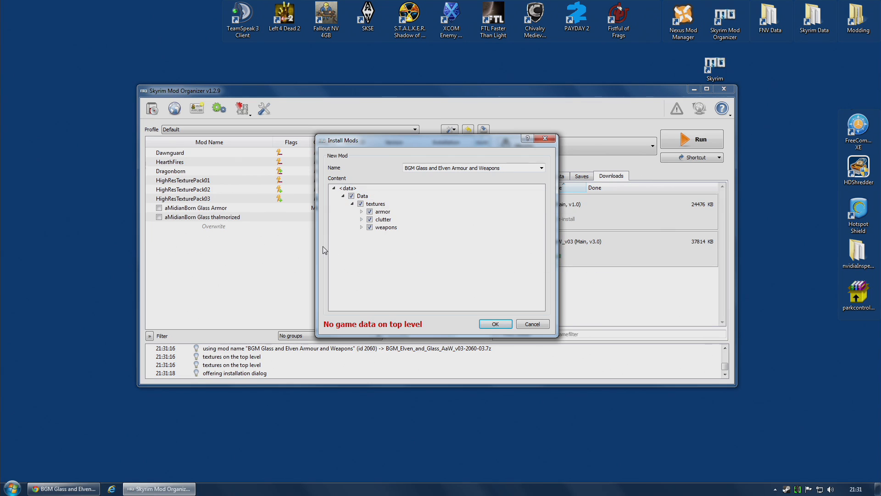
Step: Install BGM Glass and Elven Armour and Weapons with the archive's Data folder set as the data directory, and enable the mod
right_click(372, 198)
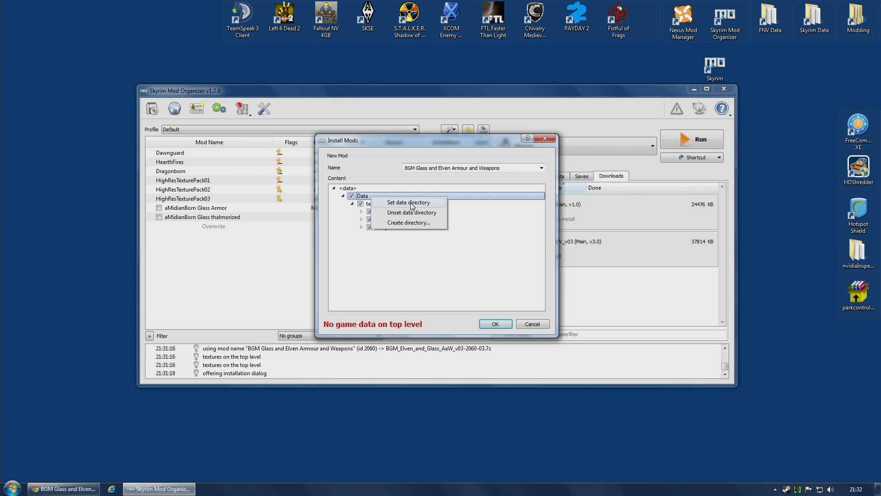
left_click(370, 200)
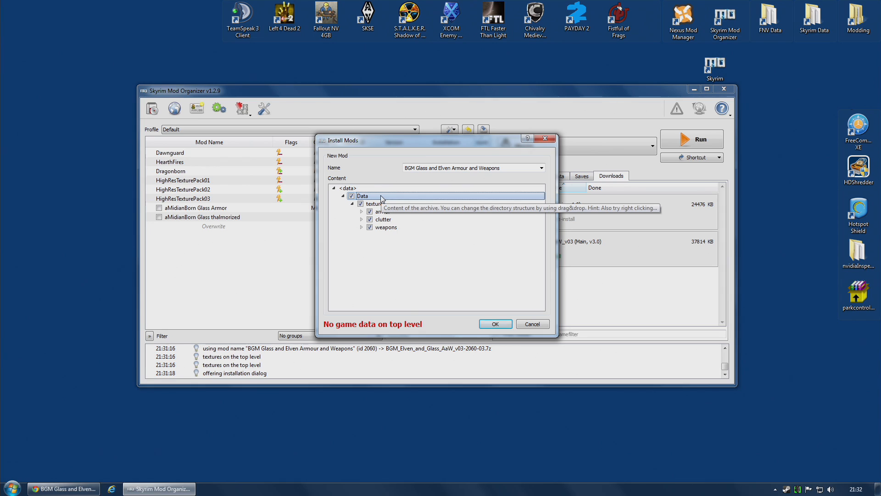
right_click(382, 199)
left_click(423, 202)
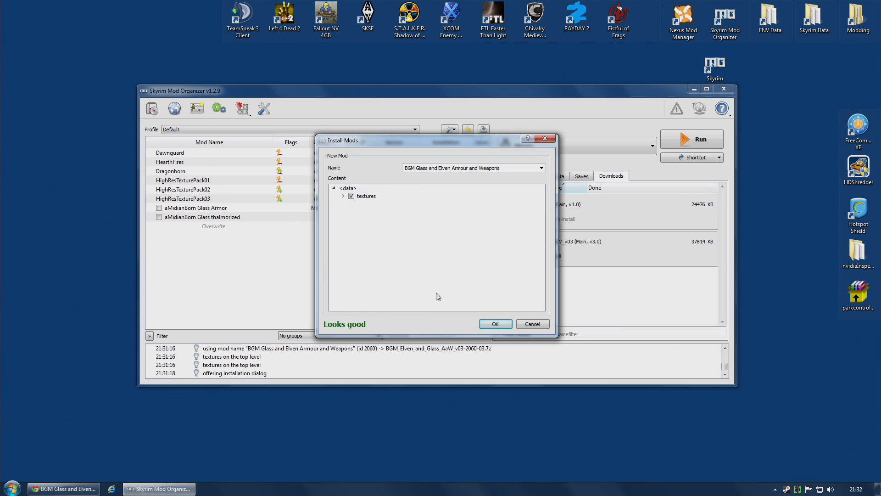
left_click(342, 196)
left_click(496, 324)
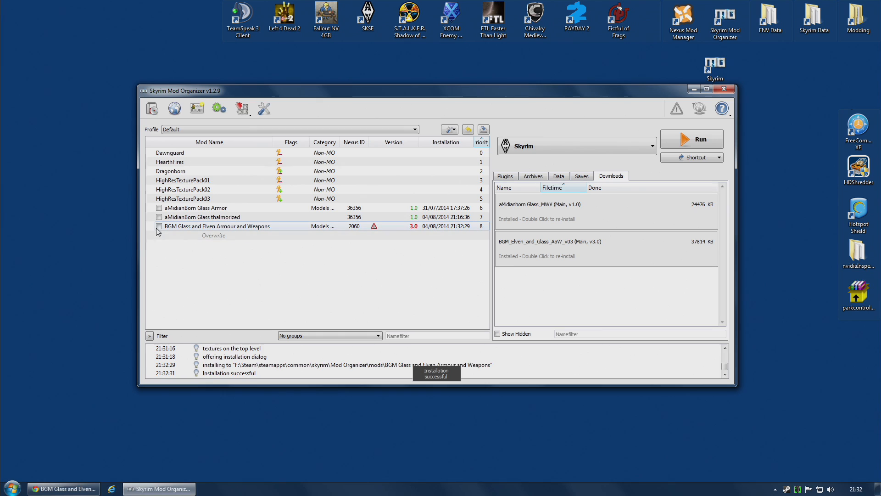
left_click(159, 227)
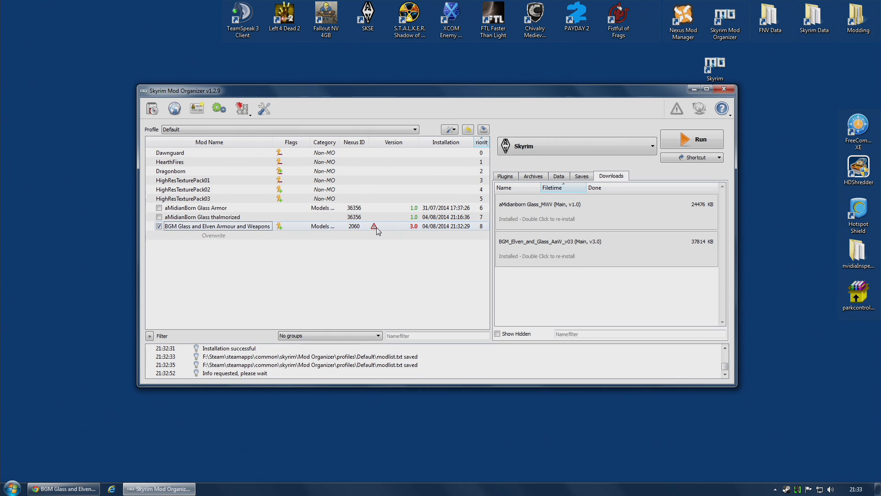
Step: Compare the version of the BGM Glass and Elven Armour and Weapons mod with the latest version on its Nexus page
mouse_move(375, 227)
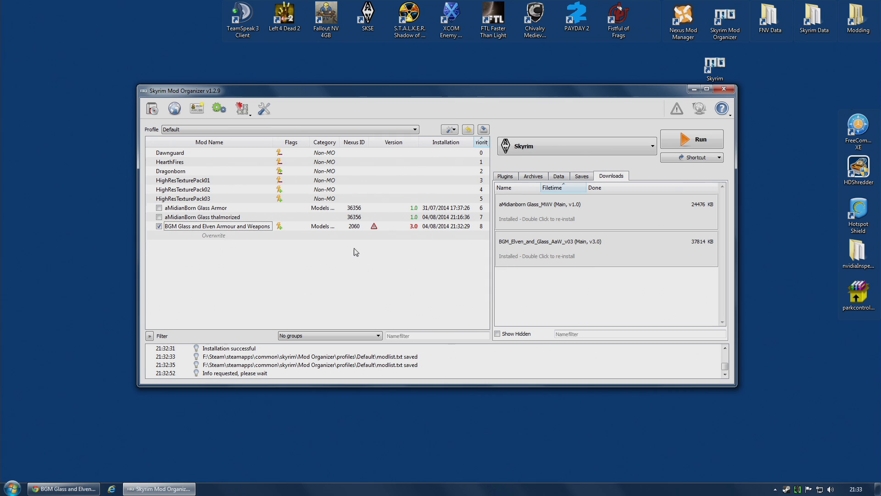
left_click(85, 490)
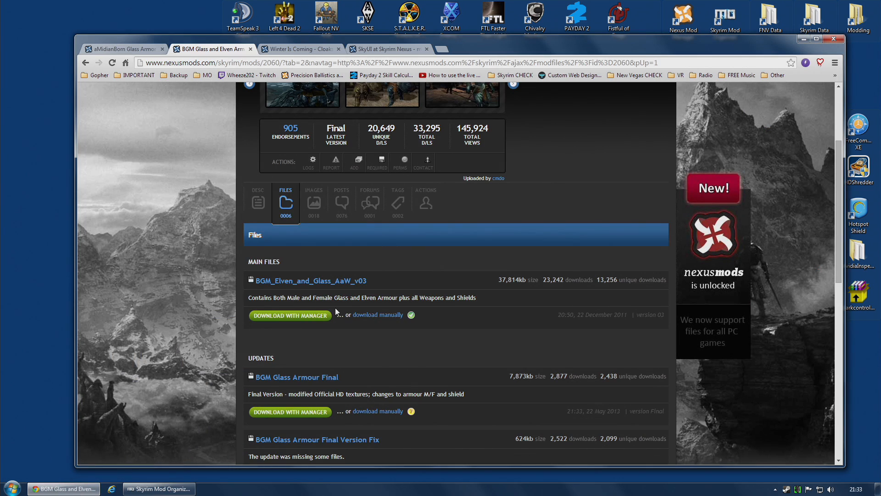
scroll(197, 194, "up", 2)
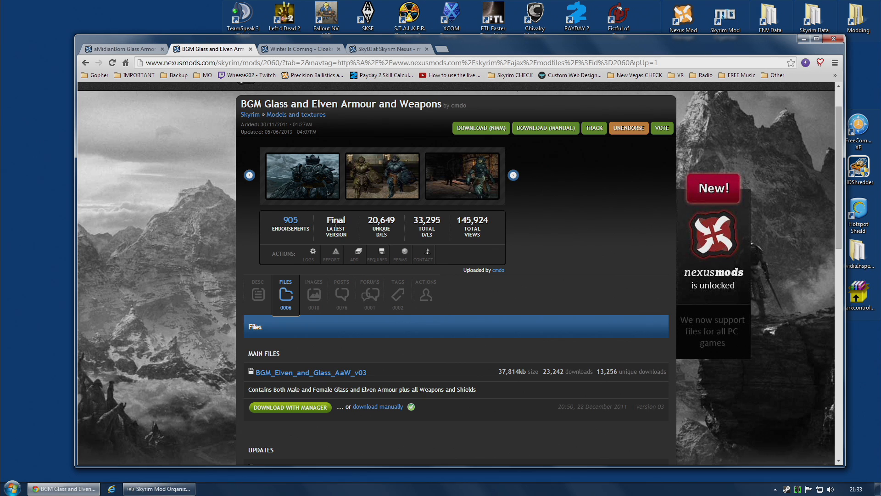
left_click_drag(327, 219, 351, 217)
left_click(159, 488)
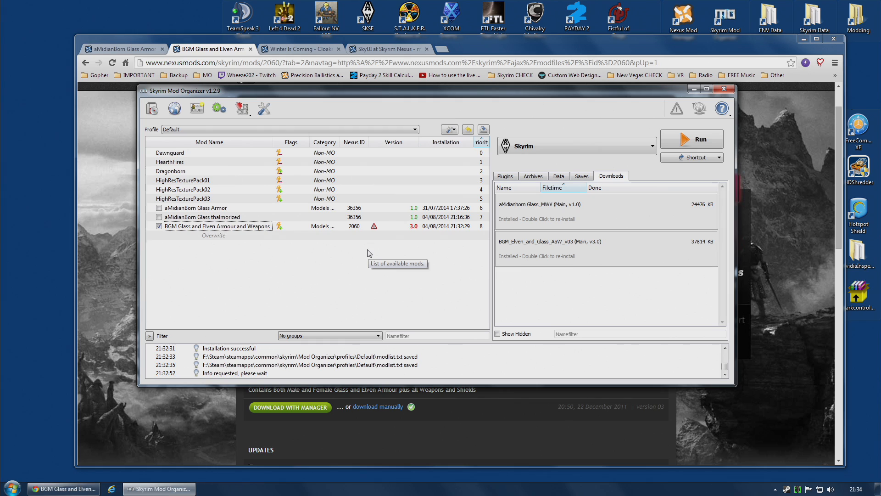
mouse_move(387, 233)
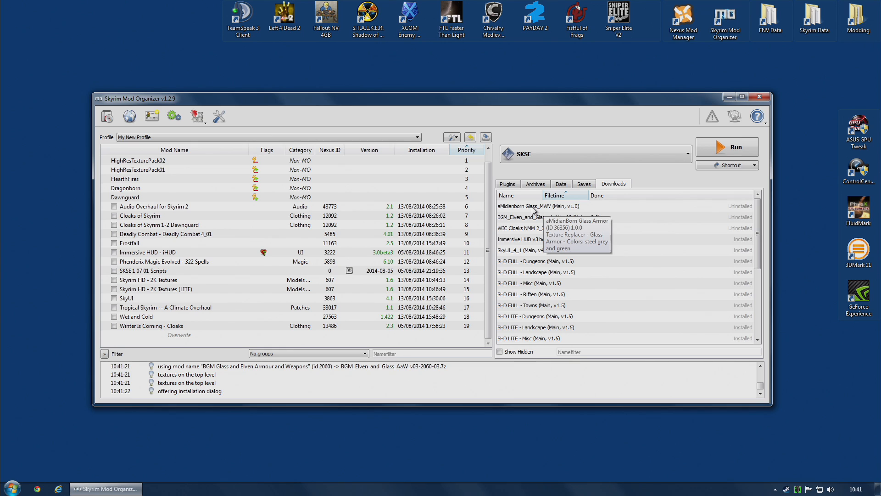
Step: Examine the Data folder structure of BGM_Elven_and_Glass_AaW_v03 in the manual install dialog, and cancel the installation
double_click(522, 222)
left_click(427, 282)
left_click(339, 210)
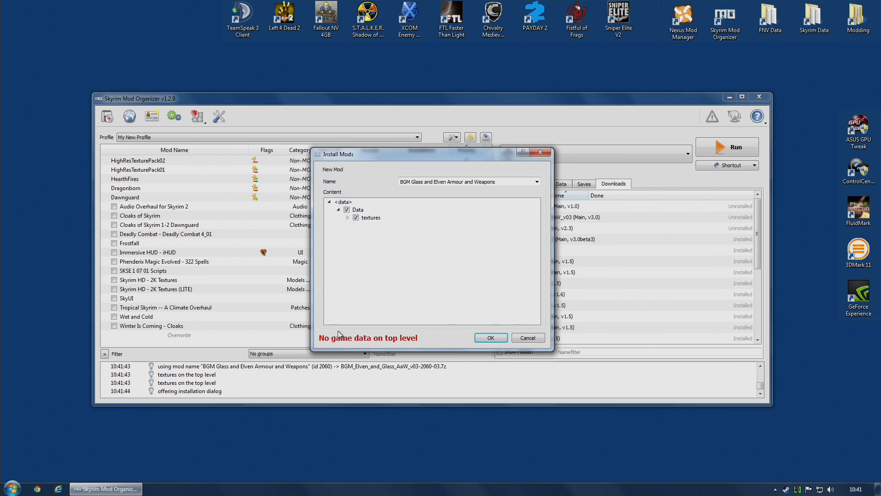
mouse_move(387, 343)
left_click(527, 337)
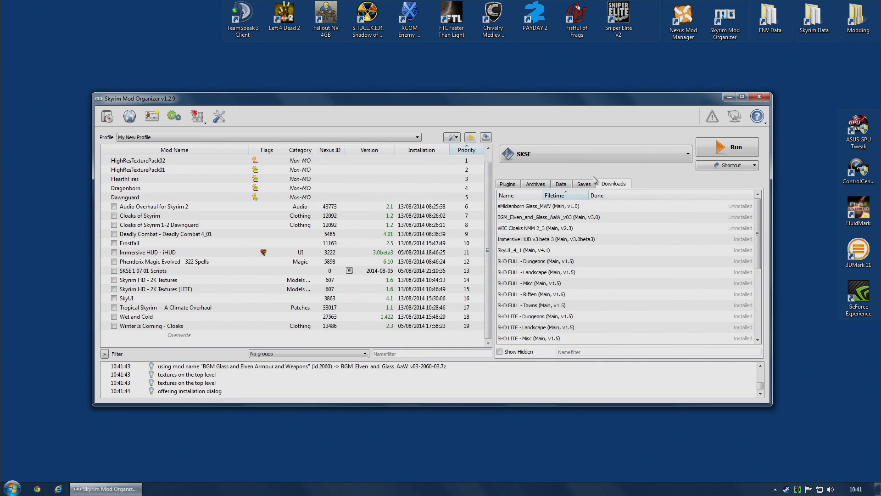
Step: Quick-install BGM_Elven_and_Glass_AaW_v03 as BGM Glass and Elven Armour and Weapons, and select the new mod in the list
double_click(518, 217)
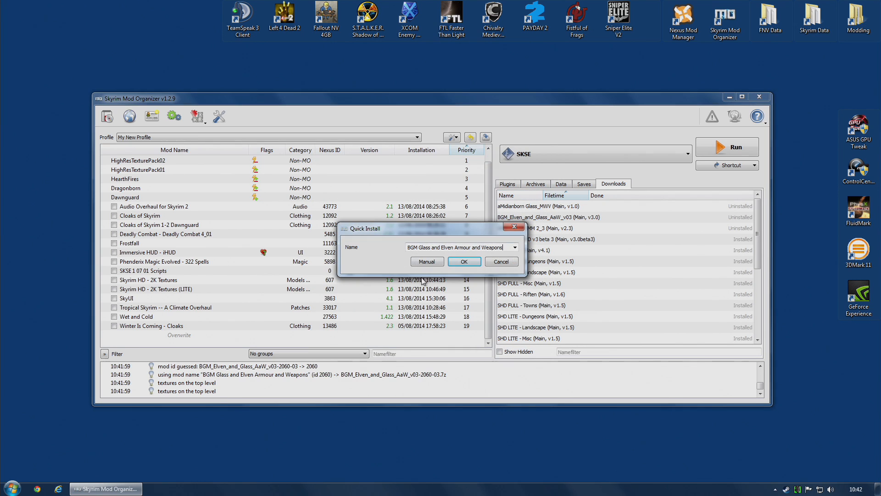
left_click(465, 262)
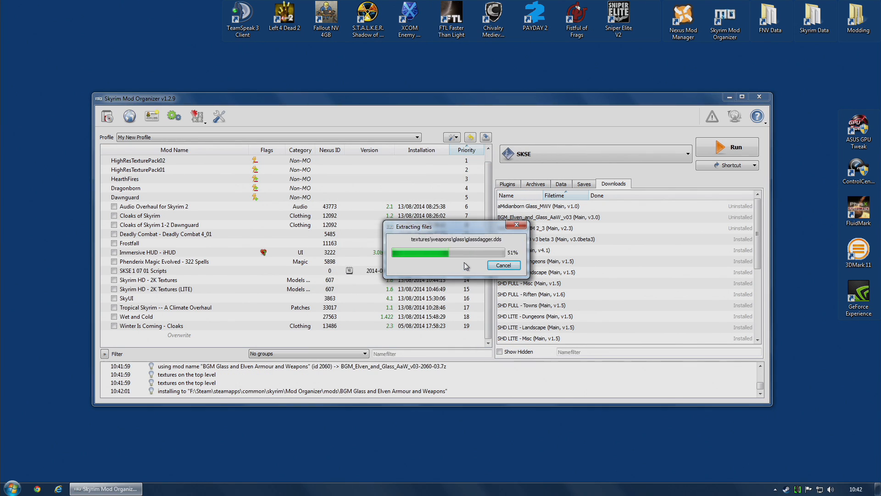
double_click(165, 335)
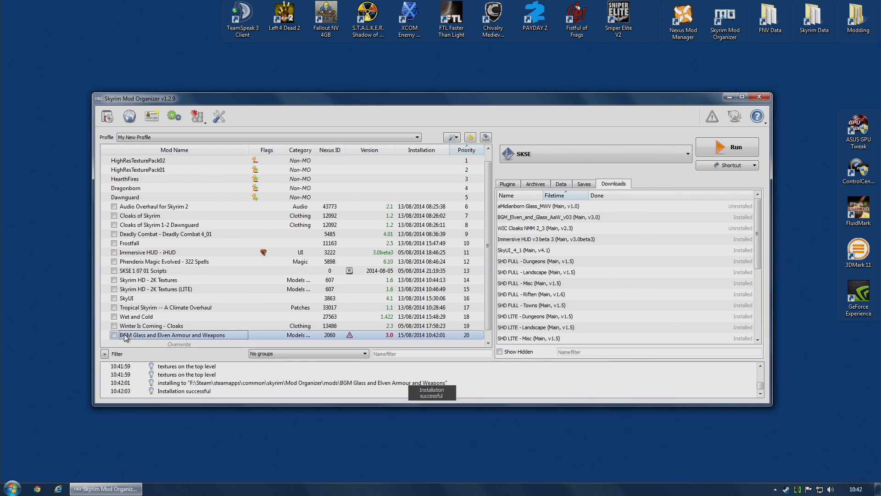
Step: Examine the file tree of the installed BGM Glass and Elven Armour and Weapons mod, plus the overall game data and plugin lists
left_click(545, 116)
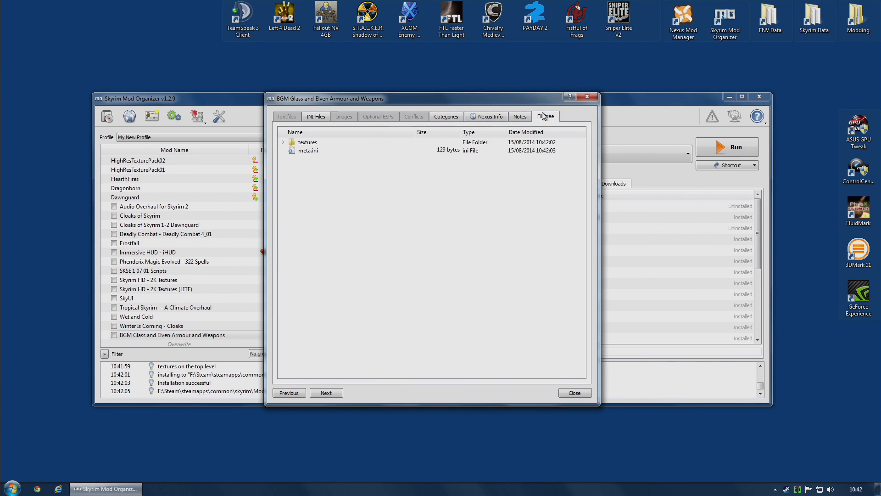
left_click(283, 142)
left_click(592, 98)
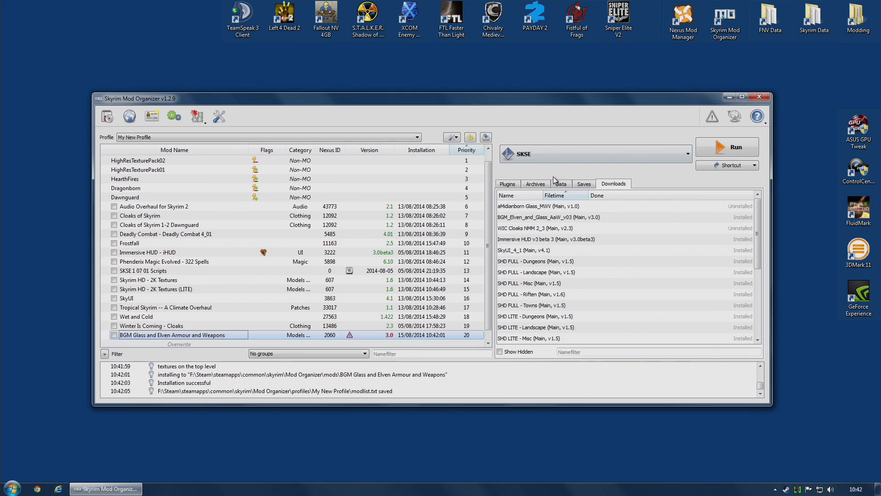
left_click(561, 184)
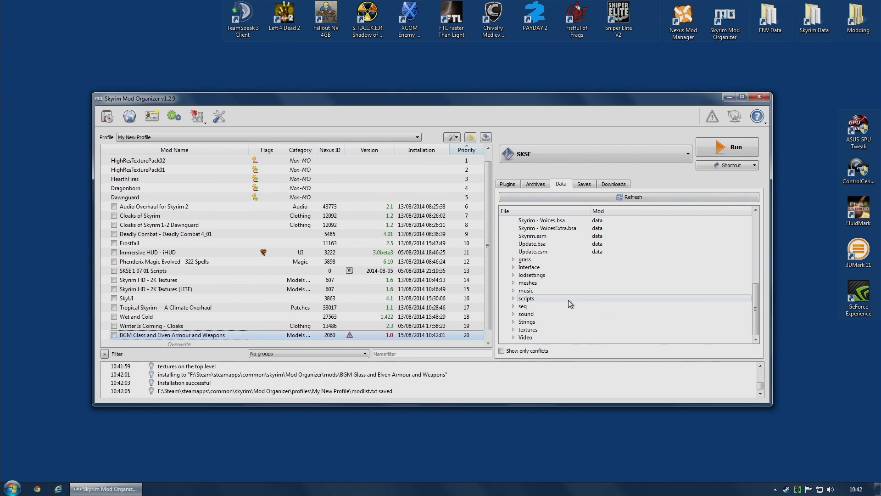
left_click(512, 186)
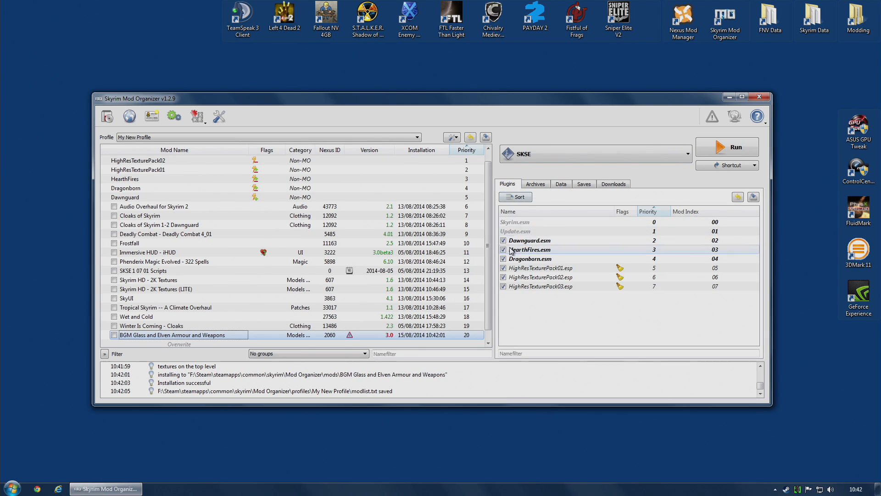
Step: Remove the BGM Glass and Elven Armour and Weapons mod from the mod list and confirm the removal
right_click(184, 334)
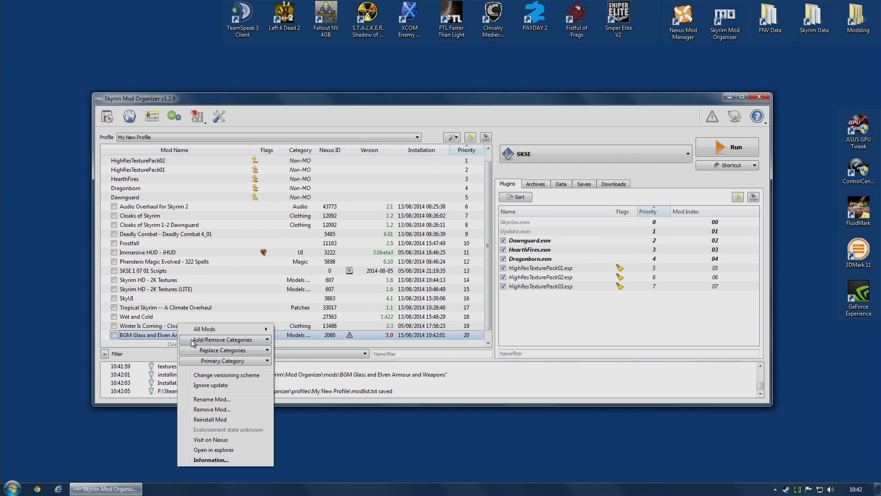
left_click(204, 405)
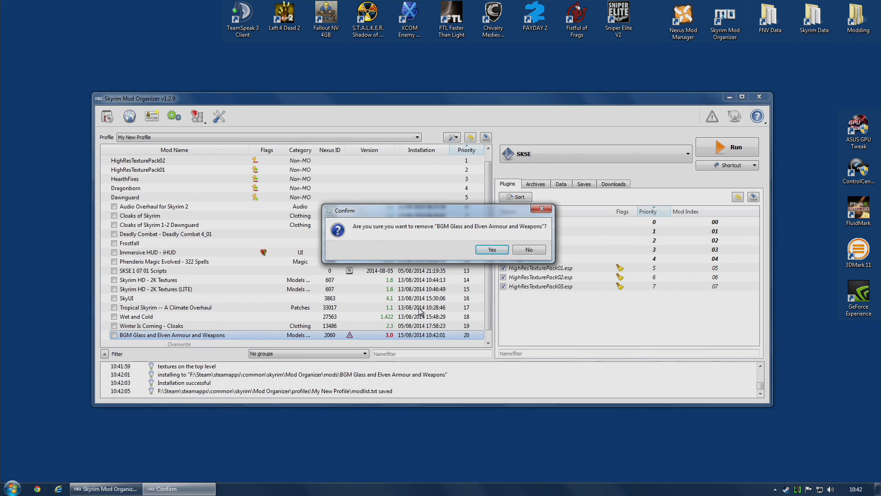
left_click(492, 250)
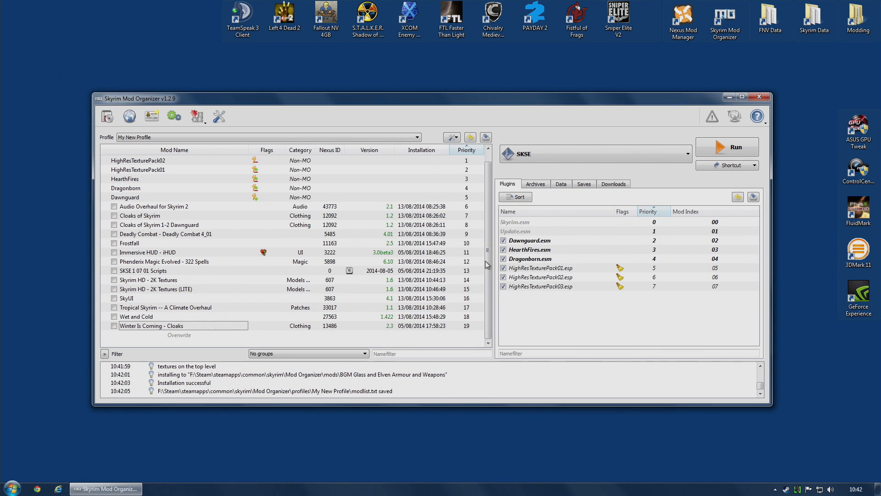
Step: Start a manual install of BGM_Elven_and_Glass_AaW_v03 and set the archive's Data folder as the data directory
left_click(566, 184)
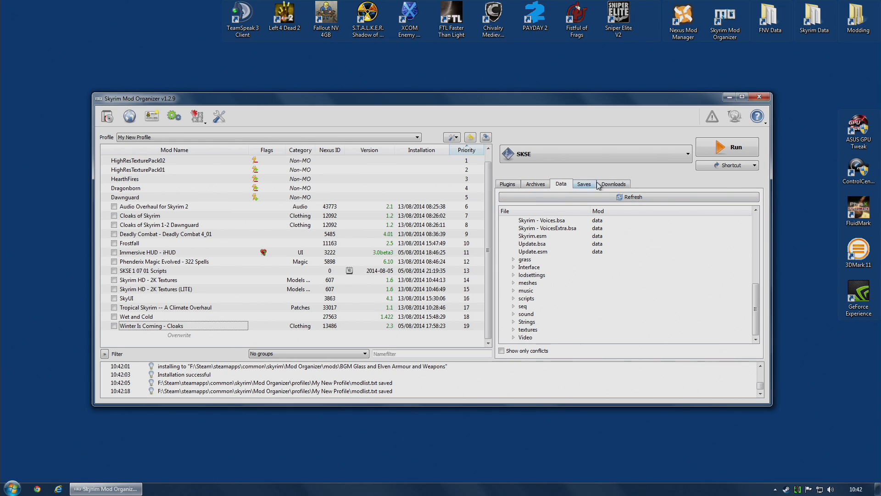
left_click(612, 184)
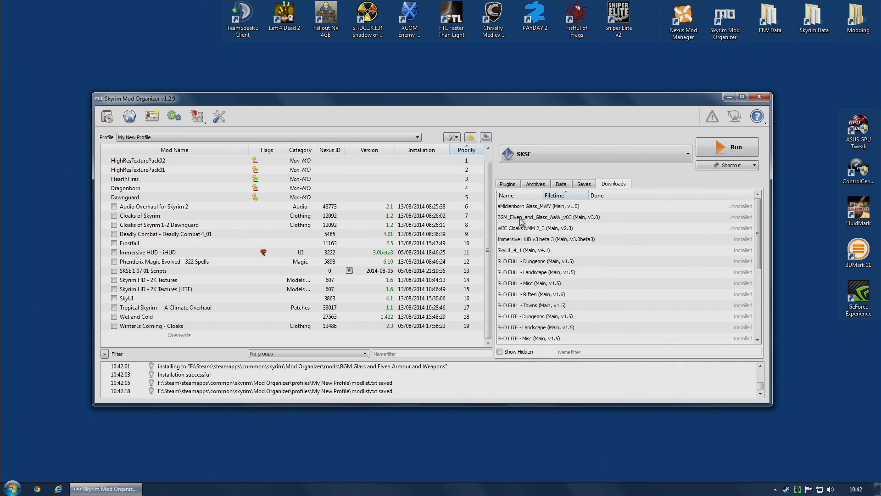
double_click(535, 217)
left_click(426, 262)
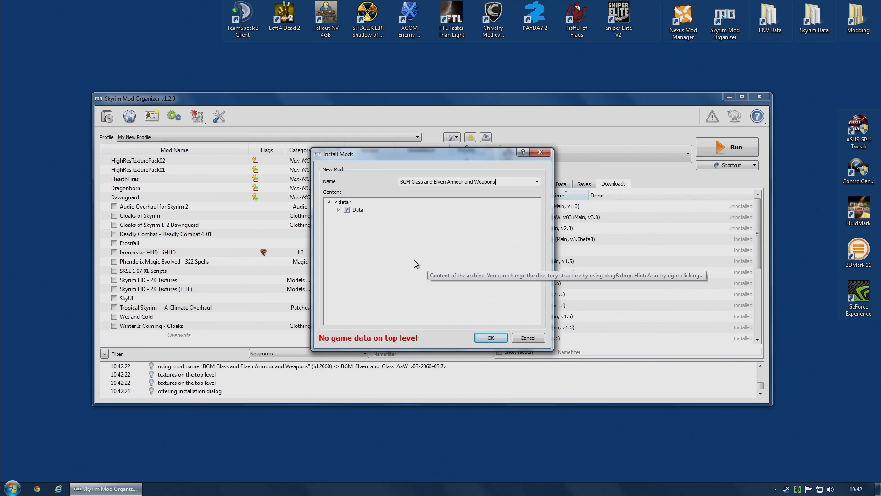
left_click(338, 209)
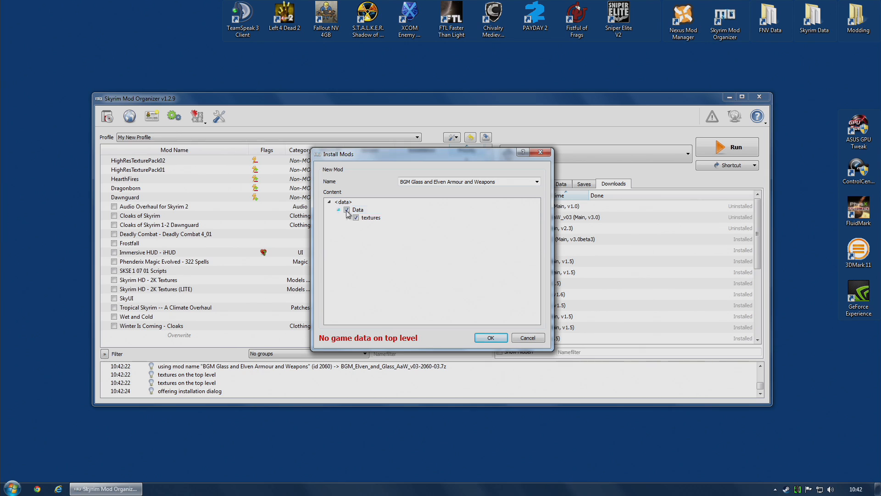
right_click(361, 211)
left_click(390, 214)
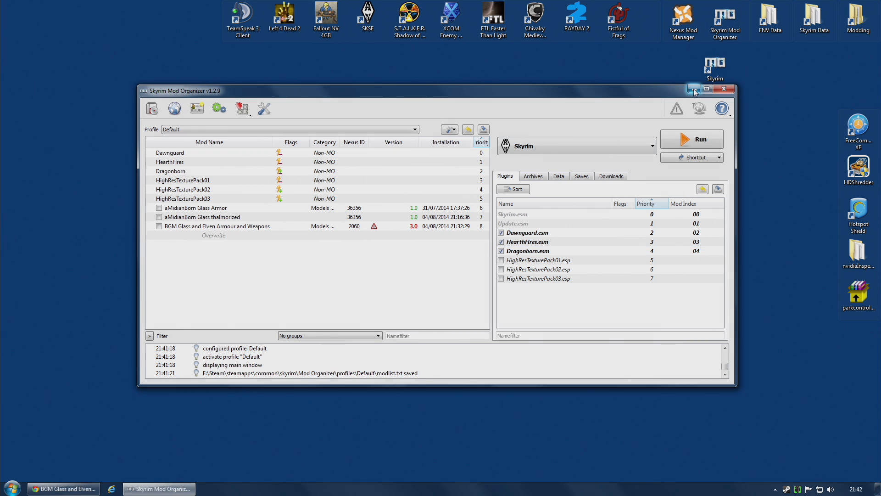
Step: Minimize Mod Organizer and examine the desktop folder My Badly Packaged Mod, including its Data folder and the Optional subfolder's ESP files
left_click(694, 89)
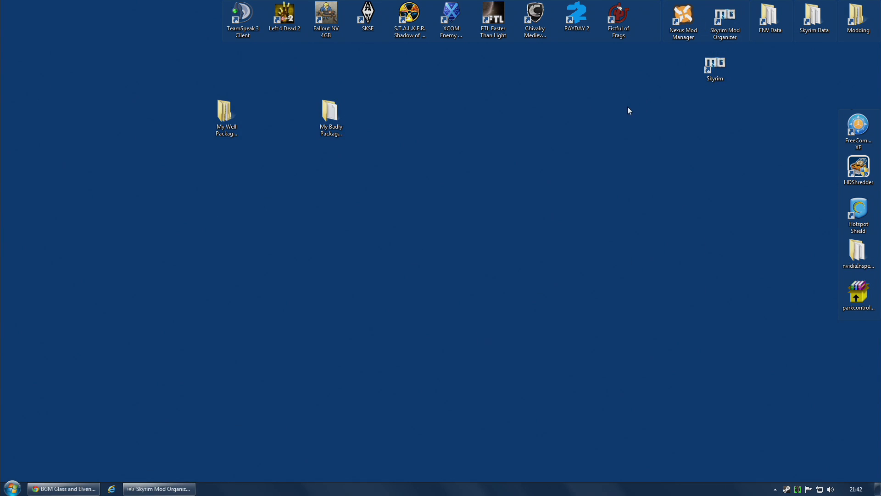
left_click(334, 121)
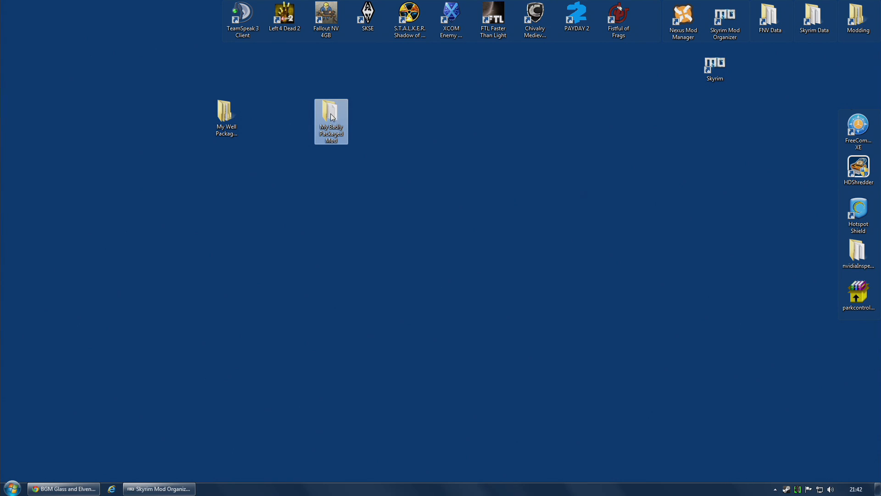
double_click(333, 117)
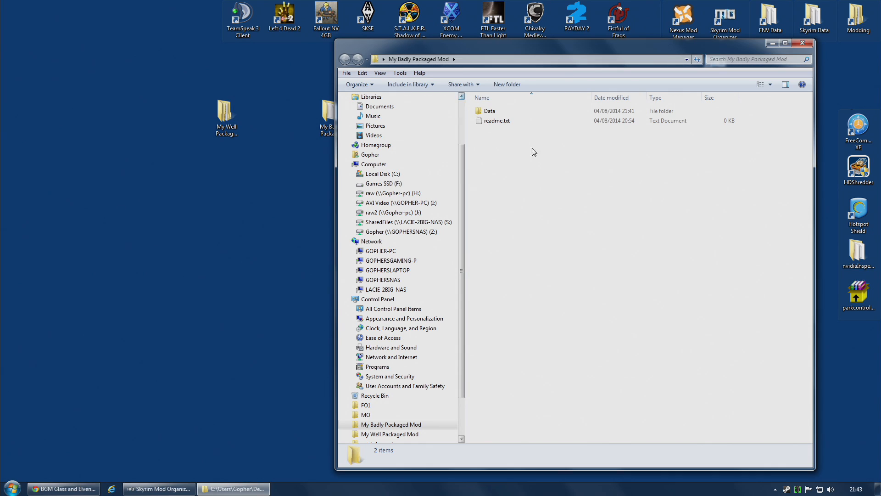
double_click(509, 111)
left_click(512, 124)
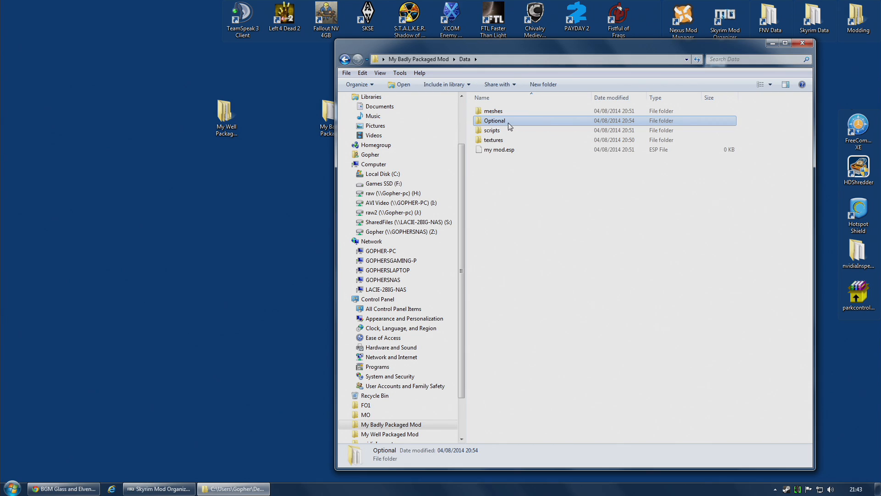
left_click(418, 59)
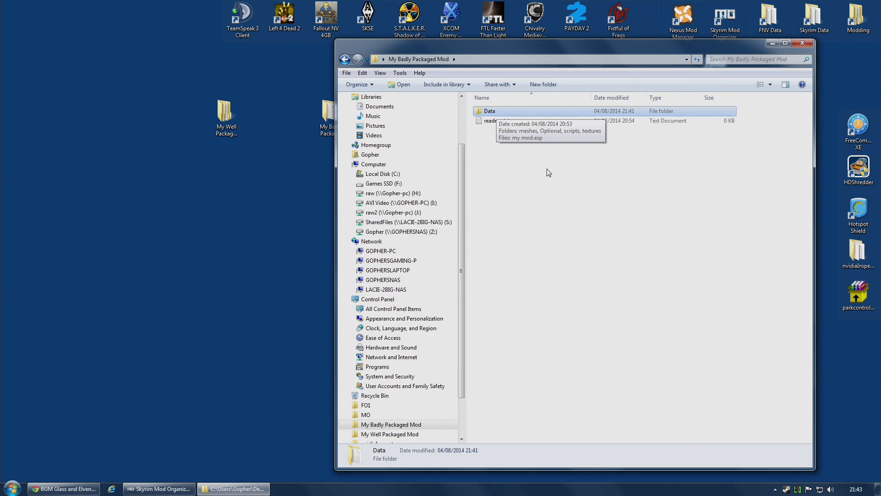
double_click(489, 112)
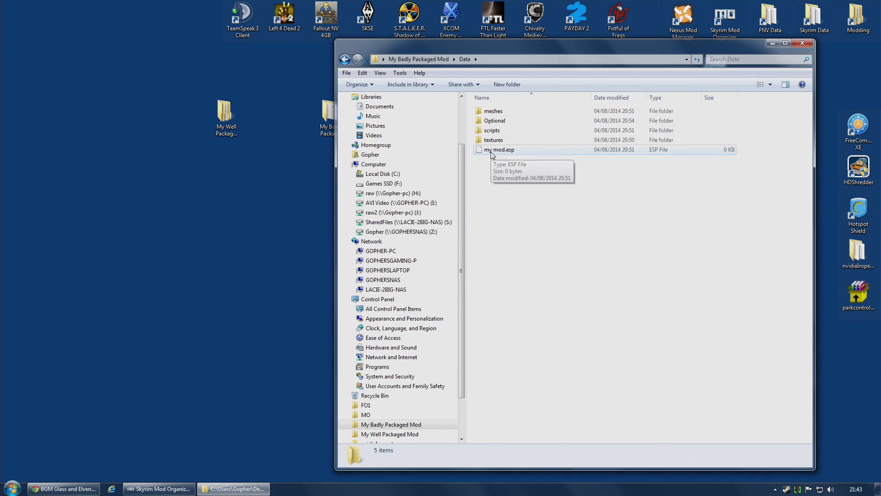
double_click(494, 120)
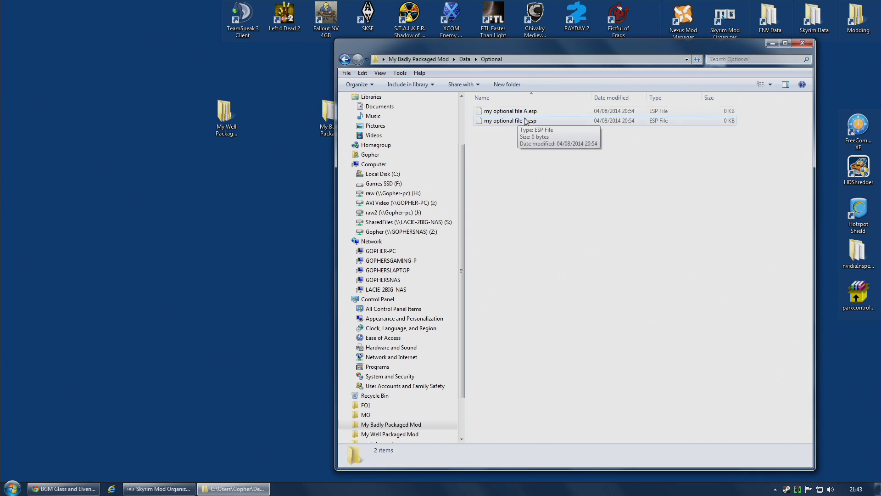
left_click(521, 121)
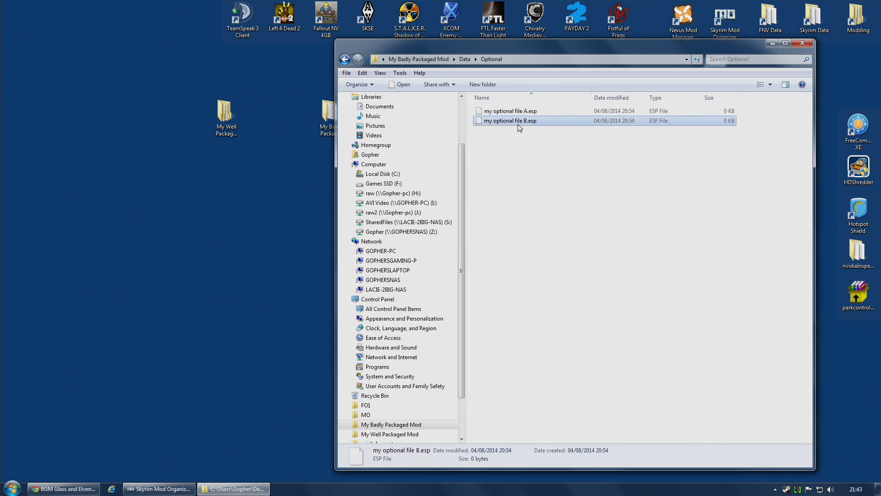
left_click(465, 59)
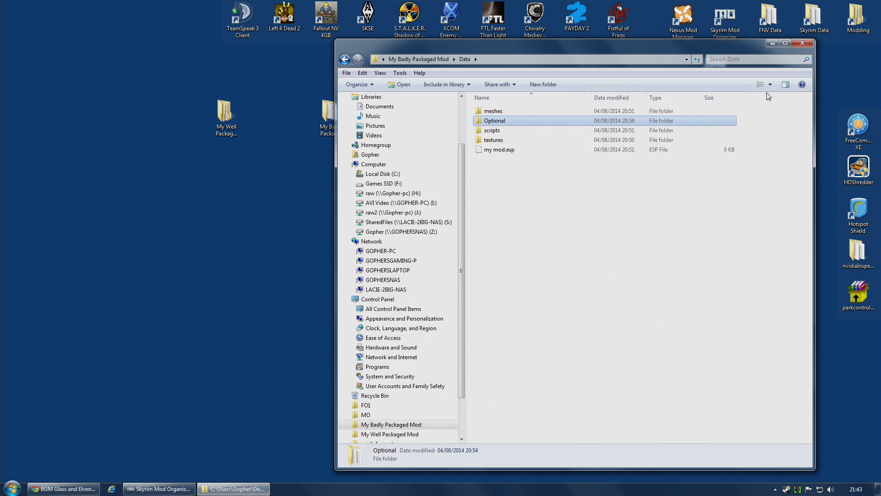
Step: Compress the Data folder and readme.txt into My Badly Packaged Mod.rar and move the archive onto the desktop
key("BackSpace")
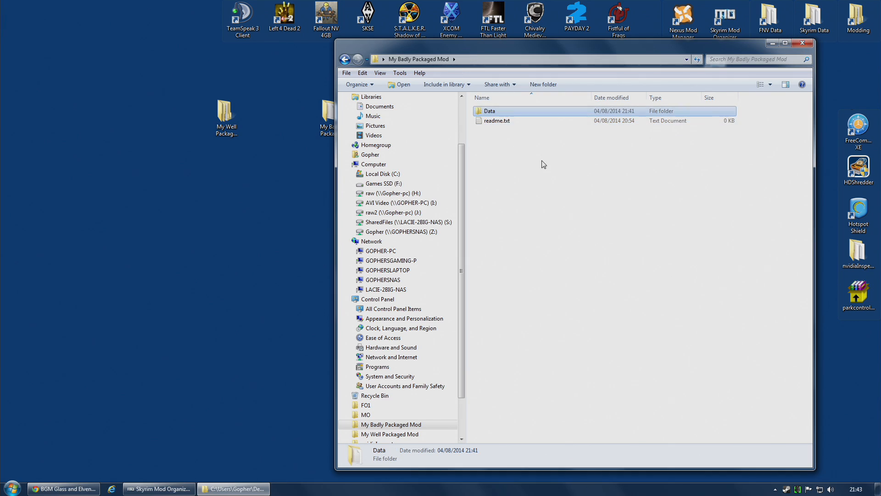
left_click(502, 122, "shift")
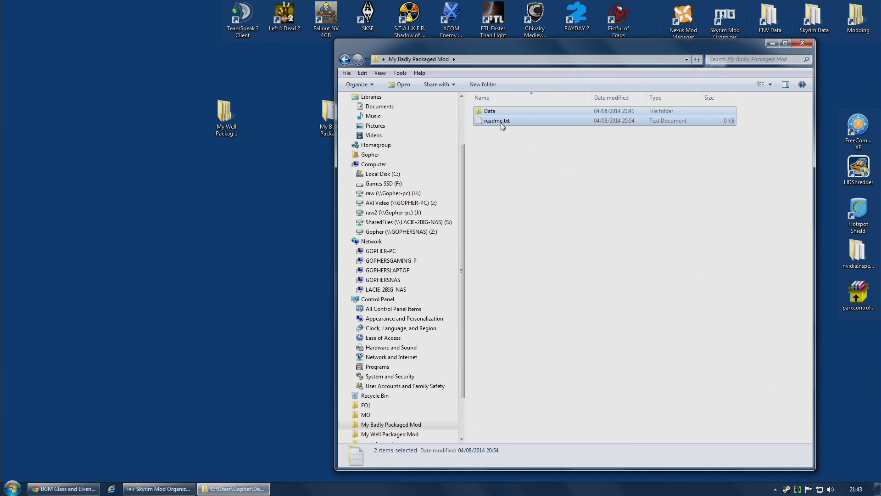
right_click(500, 123)
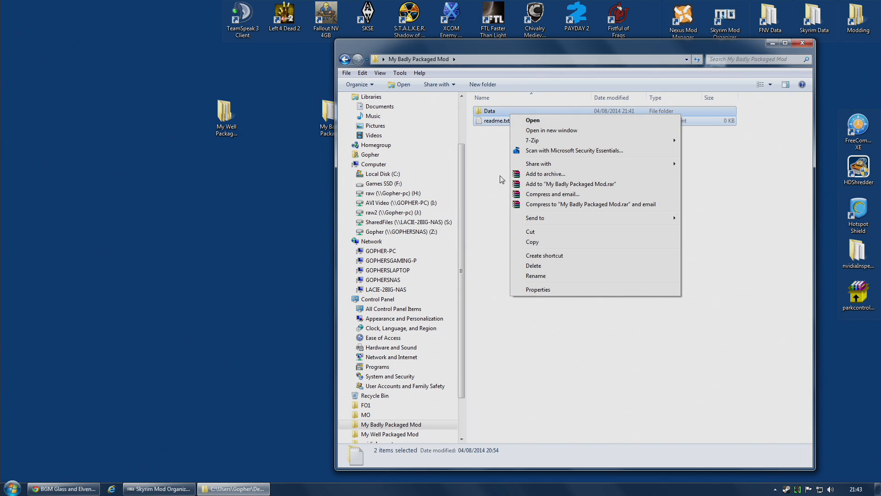
left_click(573, 184)
left_click(505, 122)
left_click_drag(505, 122, 206, 222)
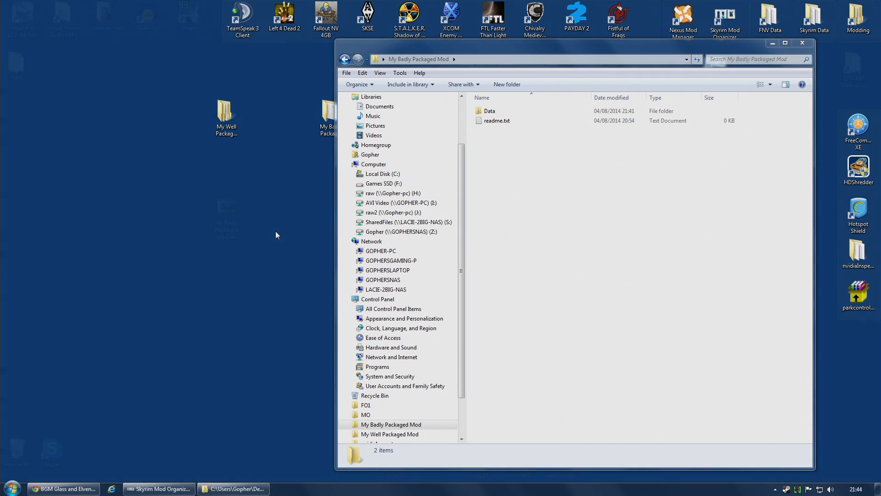
Step: Exclude the My Badly Packaged Mod.rar desktop icon from Fences' quick-hide, hide the other icons again, and close the folder window
double_click(275, 235)
right_click(226, 206)
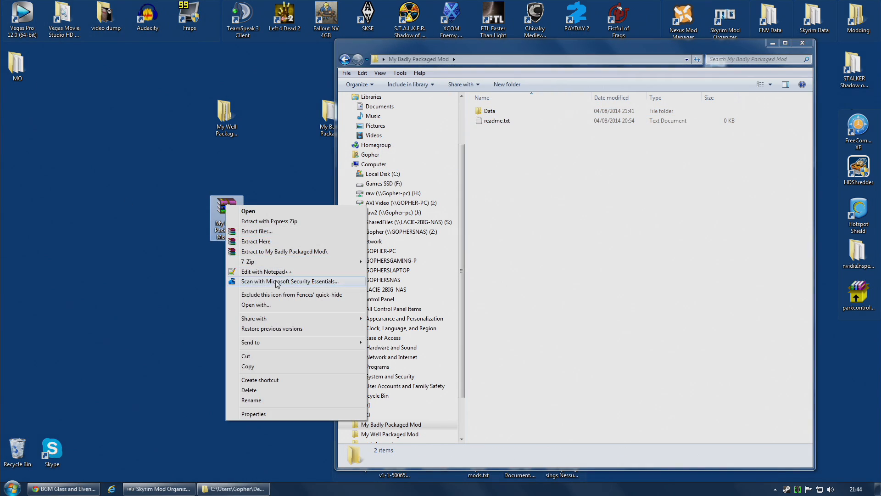
left_click(278, 294)
double_click(291, 232)
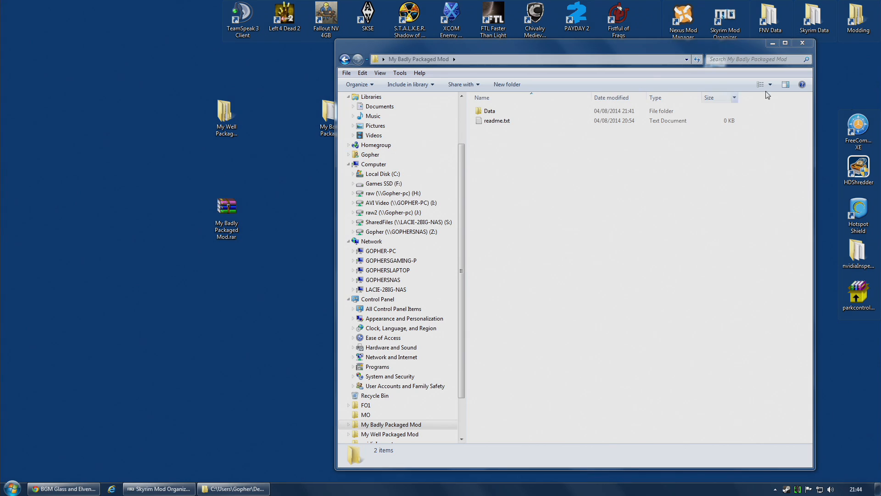
left_click(809, 45)
Step: Switch to Mod Organizer and start installing My Badly Packaged Mod.rar from the desktop
left_click(219, 204)
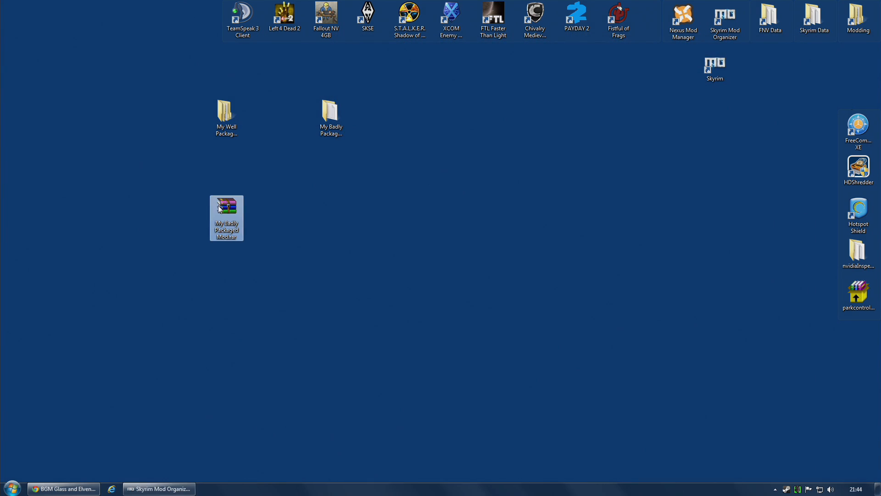
left_click(159, 488)
left_click(152, 108)
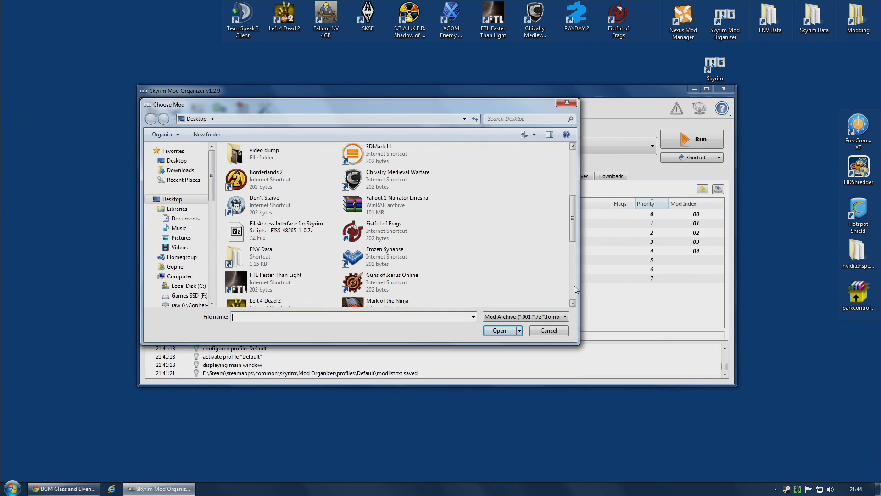
left_click(574, 286)
double_click(282, 205)
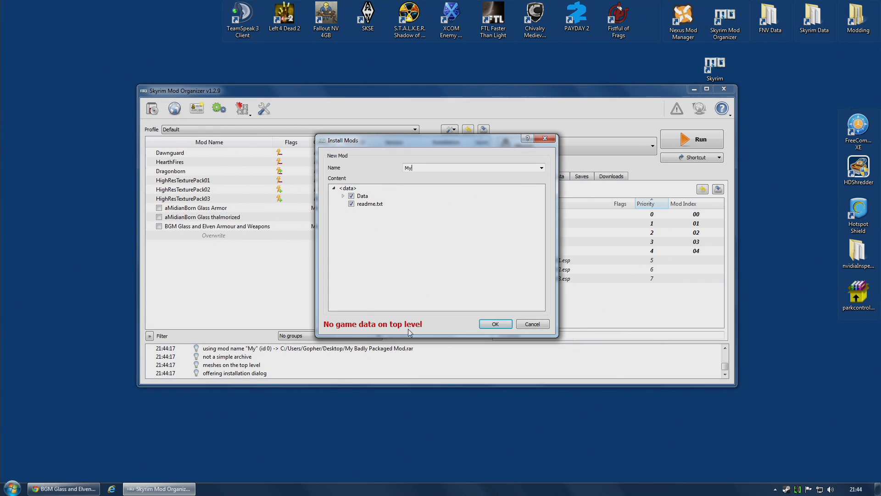
Step: Expand the Data folder in the archive's content, move readme.txt into it, and show the actions available for readme.txt
left_click(343, 197)
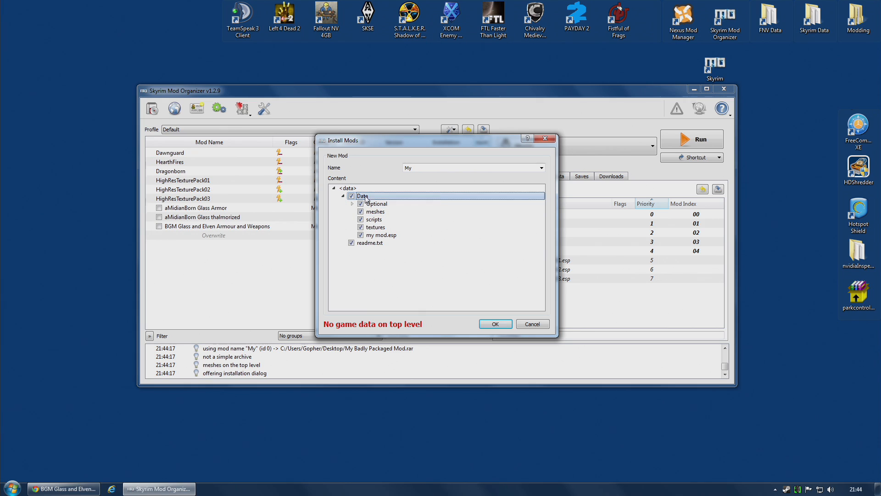
right_click(365, 197)
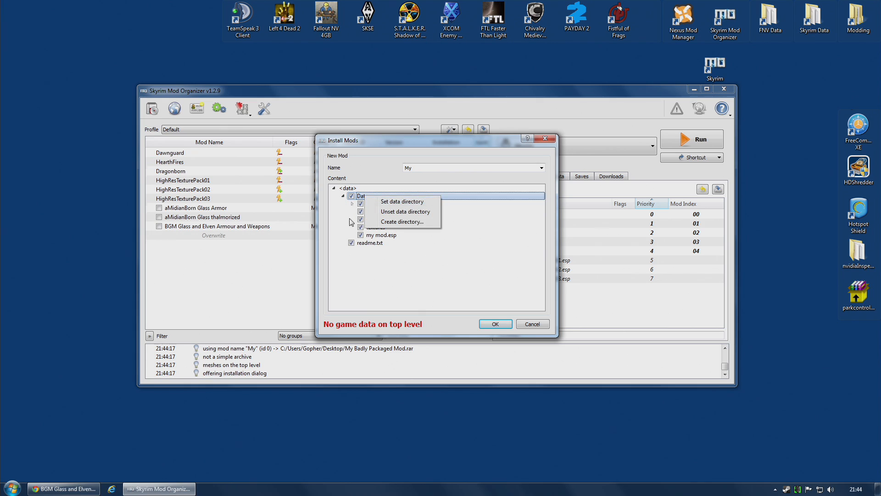
left_click(369, 244)
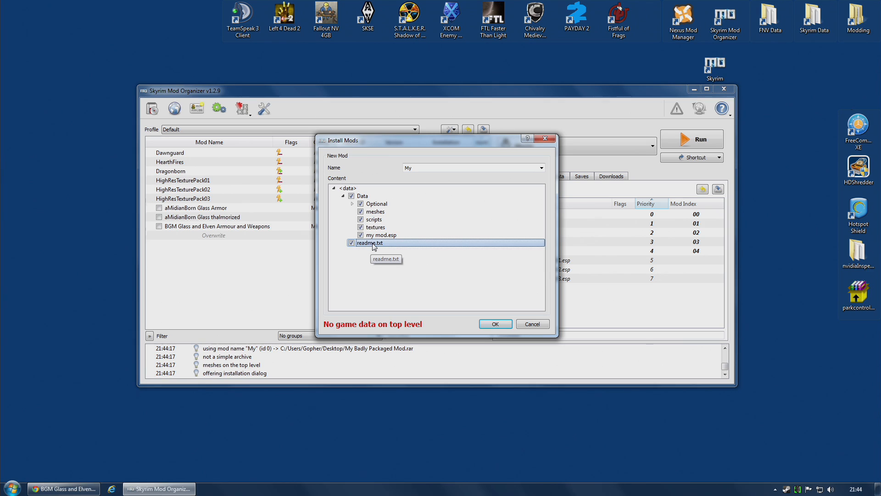
left_click_drag(369, 243, 367, 201)
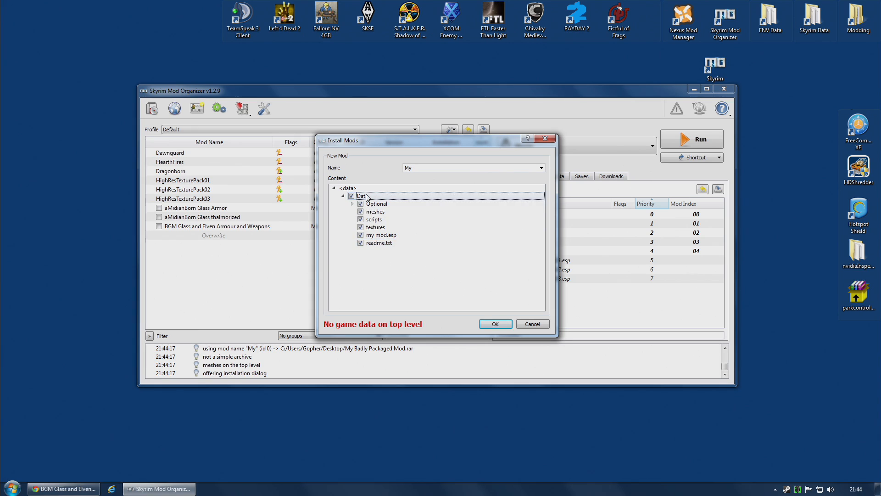
right_click(388, 246)
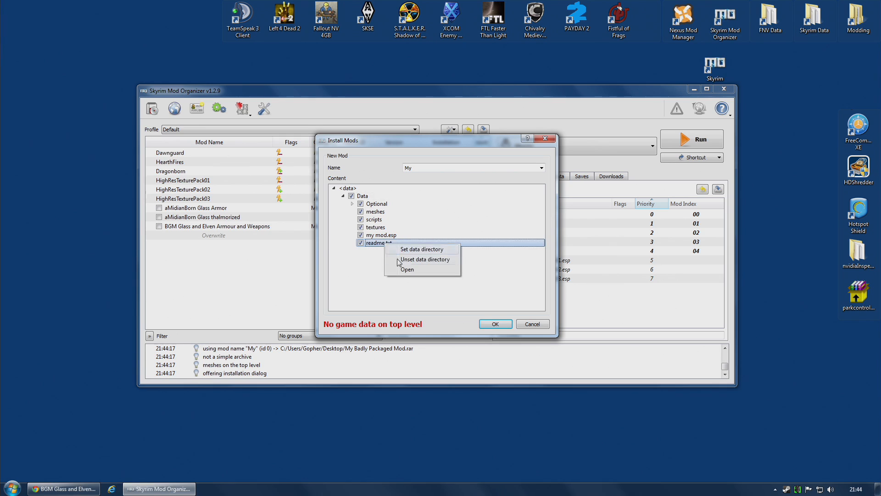
Step: Expand the Optional folder, move my optional file B.esp into the Data folder, and exclude my optional file A.esp from the installation
left_click(376, 282)
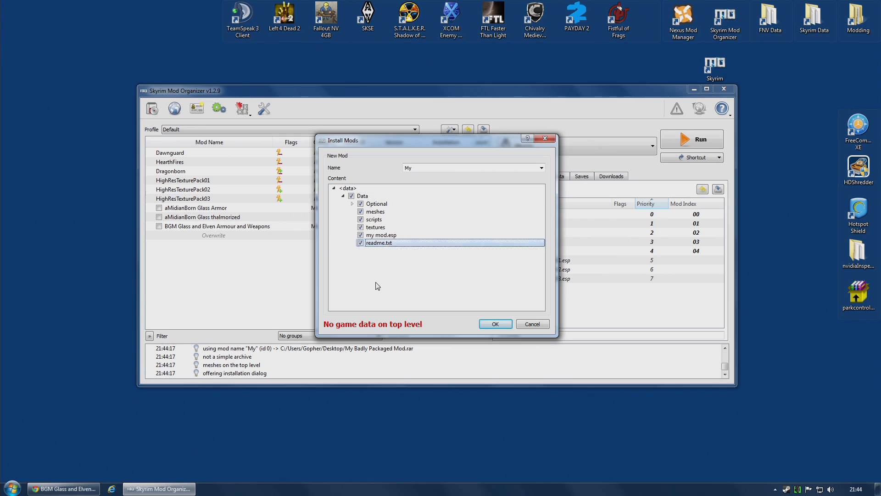
left_click(353, 204)
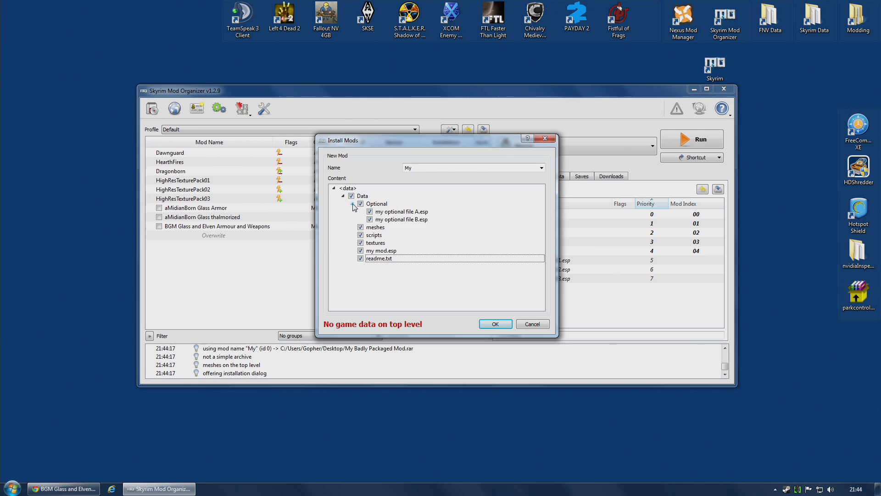
left_click(400, 220)
left_click_drag(400, 224, 366, 198)
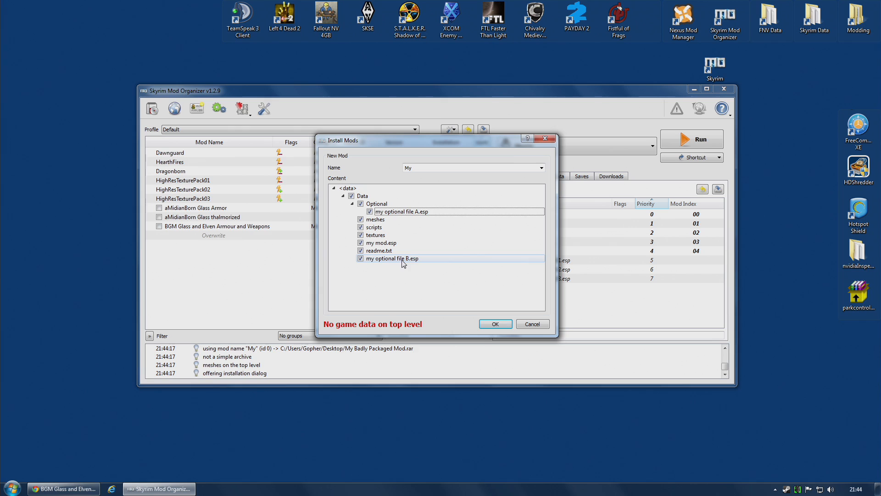
left_click(370, 211)
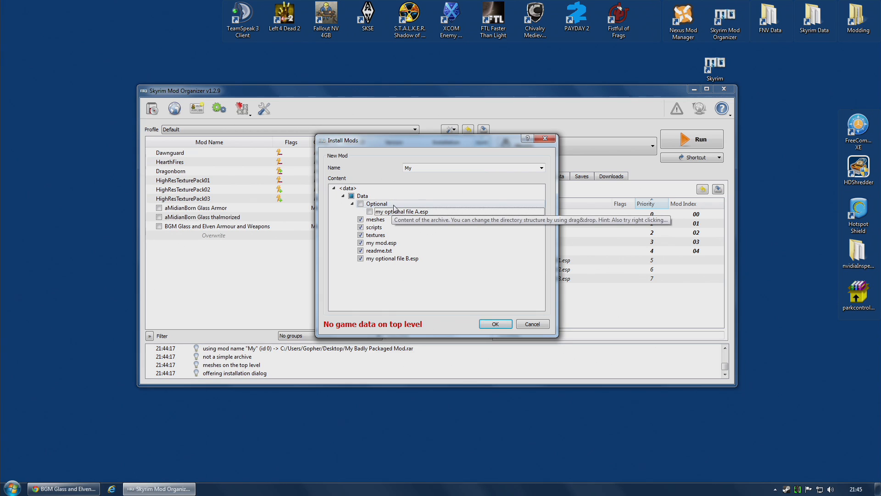
Step: Set the Data folder as the data directory for the archive's content
right_click(368, 196)
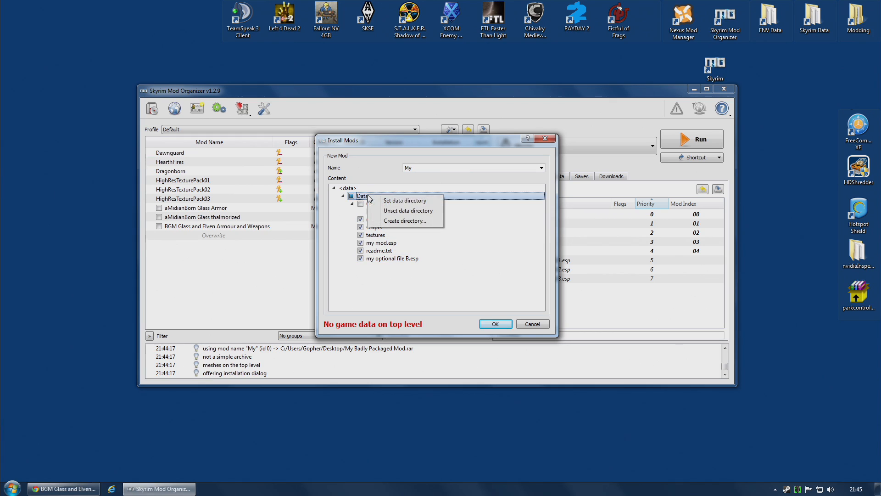
left_click(392, 202)
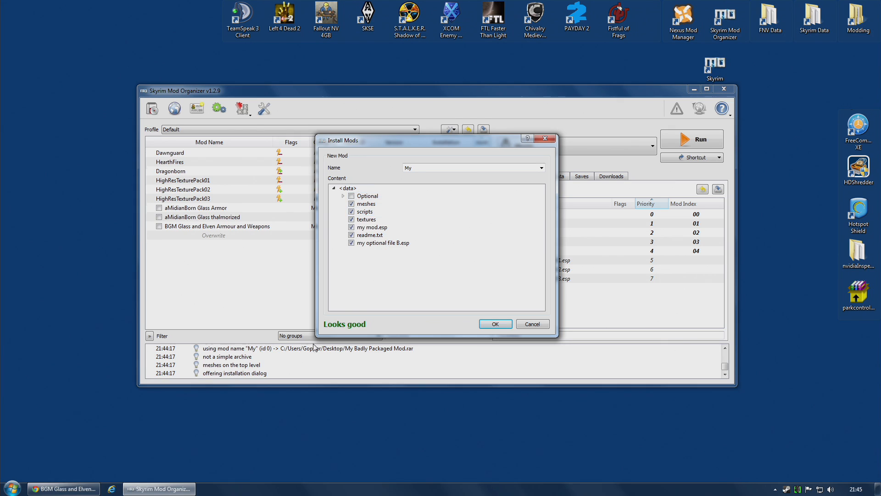
left_click(343, 195)
left_click(342, 197)
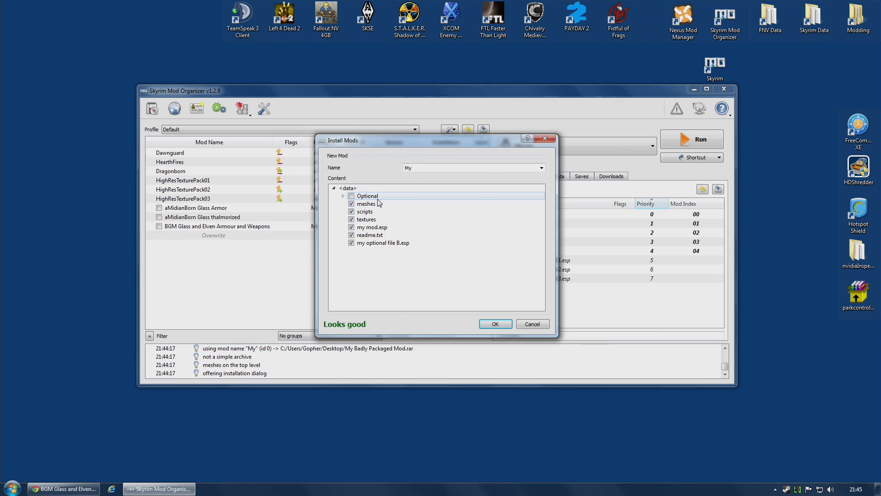
Step: Name the mod My Nicely Packaged Mod and install it
left_click(435, 167)
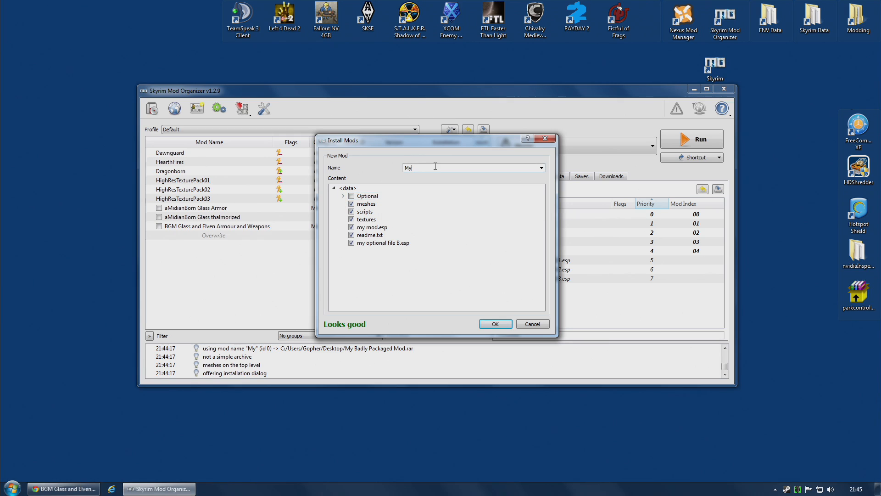
type("Ba")
key("BackSpace")
key("BackSpace")
key("BackSpace")
type("Nicely Packaged Mod")
left_click(502, 324)
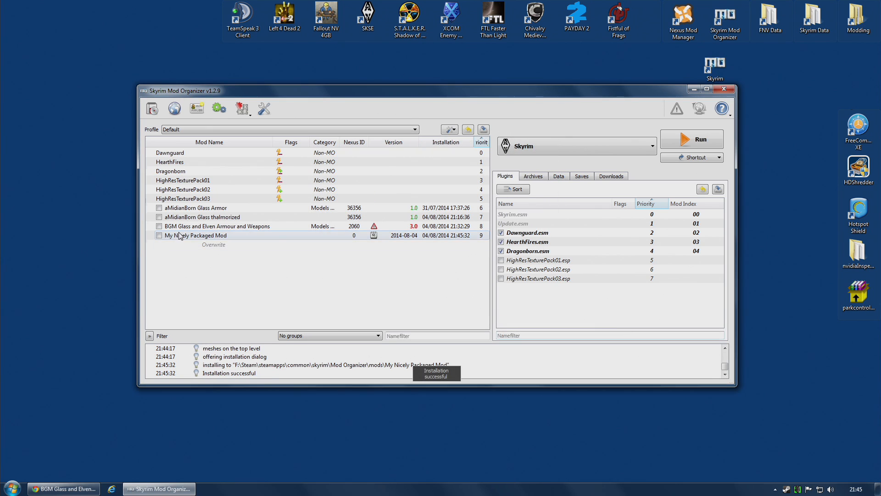
Step: Open the details of My Nicely Packaged Mod and examine its installed files in the file tree
double_click(198, 235)
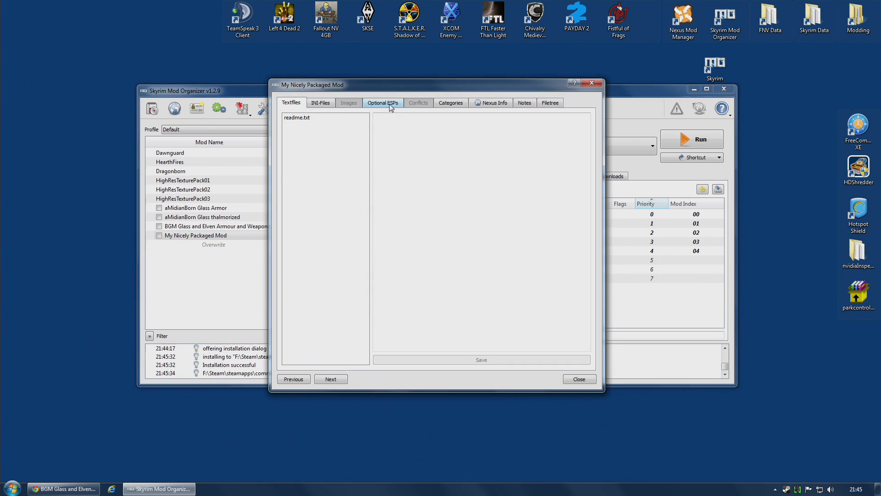
left_click(558, 103)
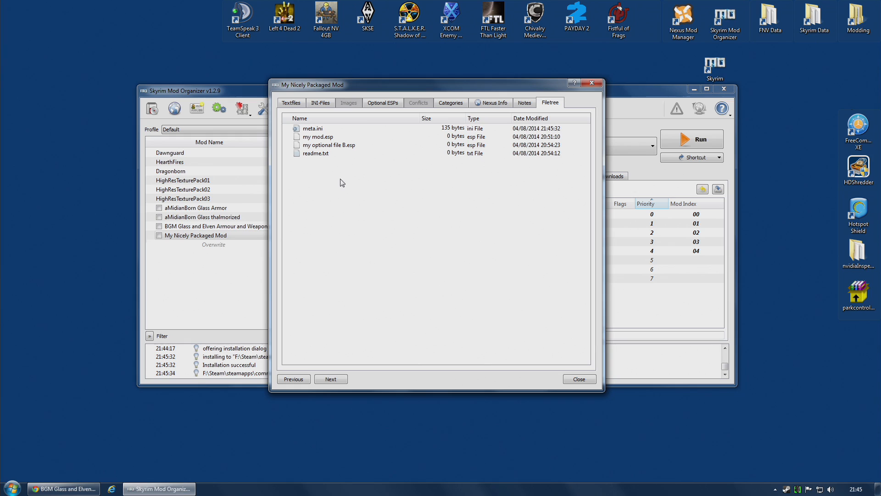
left_click(323, 155)
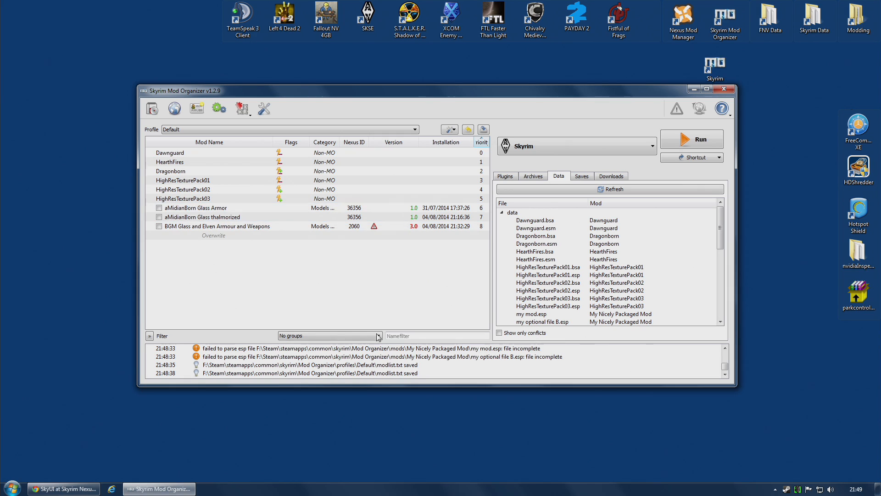
Step: Start another installation of My Badly Packaged Mod.rar from the desktop
left_click(152, 110)
scroll(570, 277, "down", 5)
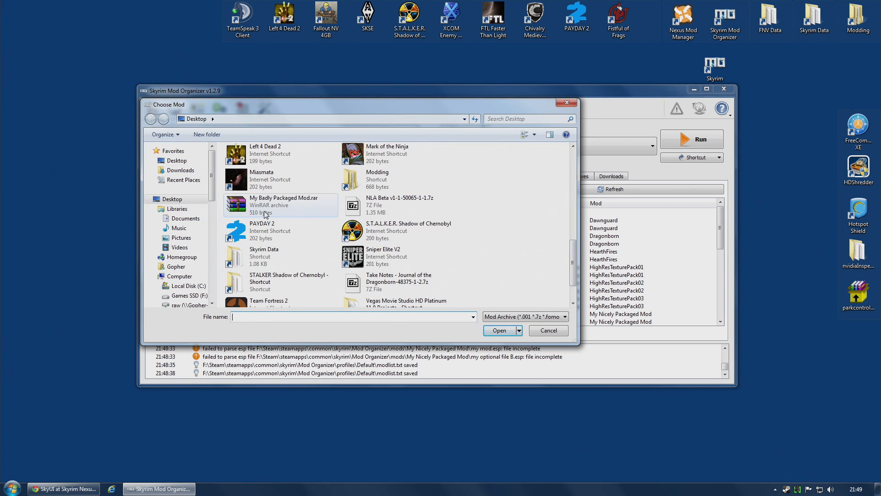
double_click(265, 212)
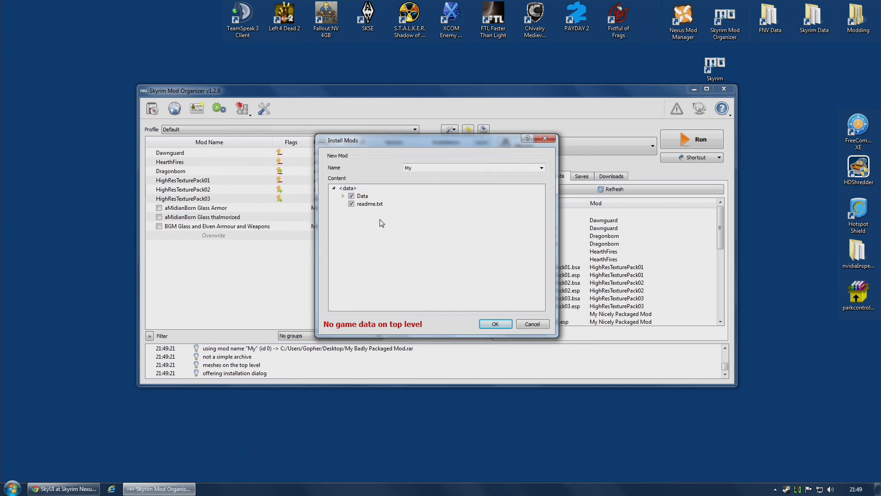
Step: Move my optional file A.esp and my optional file B.esp from Optional into Data, and exclude readme.txt and the Optional folder
left_click(343, 196)
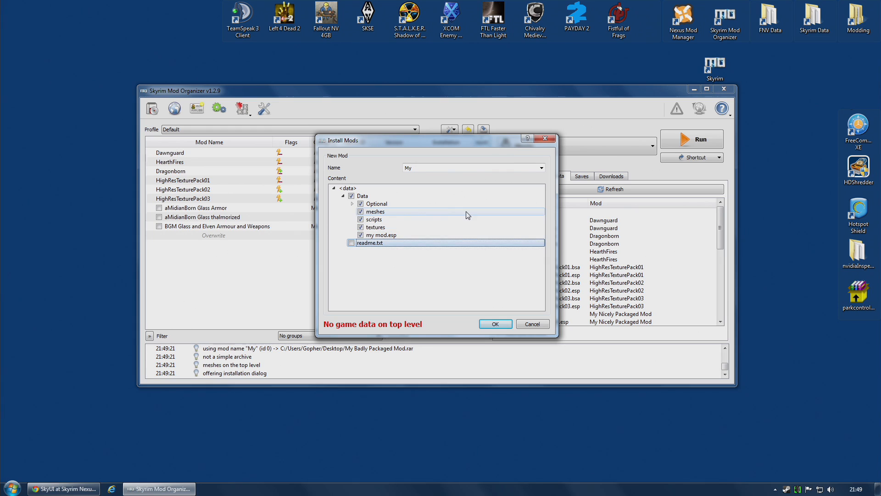
left_click(353, 204)
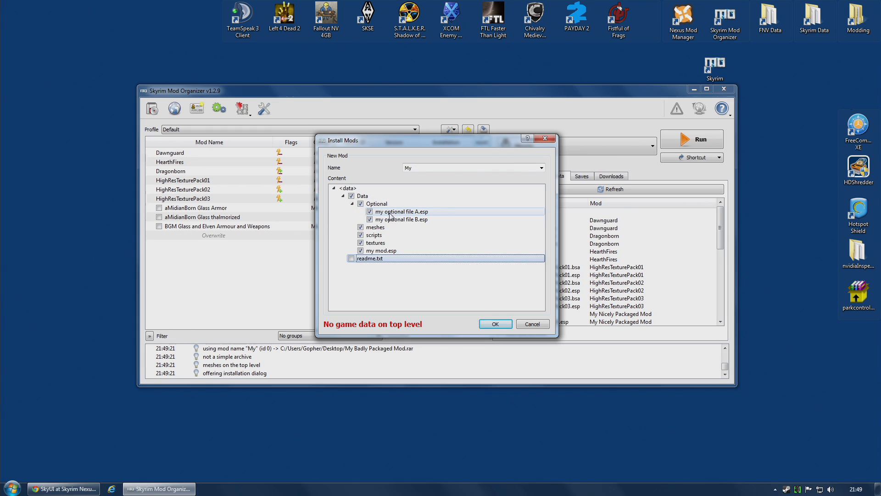
left_click_drag(384, 212, 366, 198)
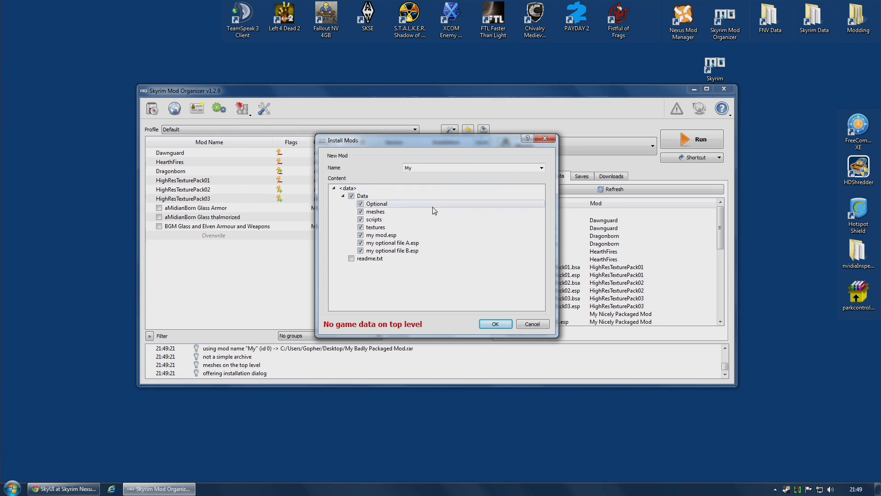
left_click(365, 206)
right_click(365, 206)
left_click(361, 204)
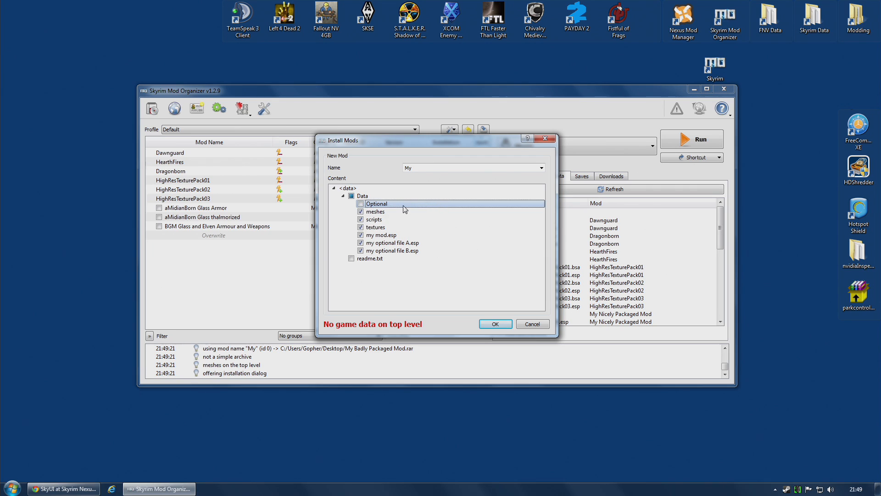
Step: Set the Data folder as the data directory and install the mod as My Nicely Packaged Mod
left_click(361, 196)
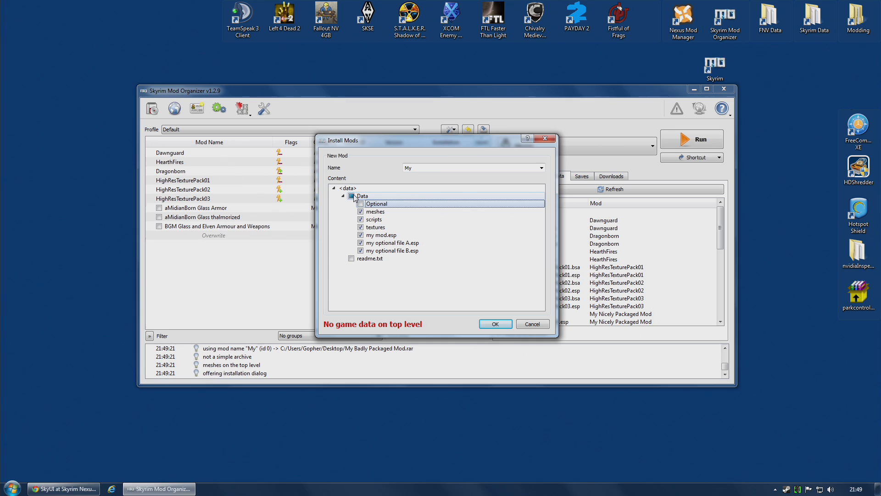
right_click(361, 197)
left_click(393, 201)
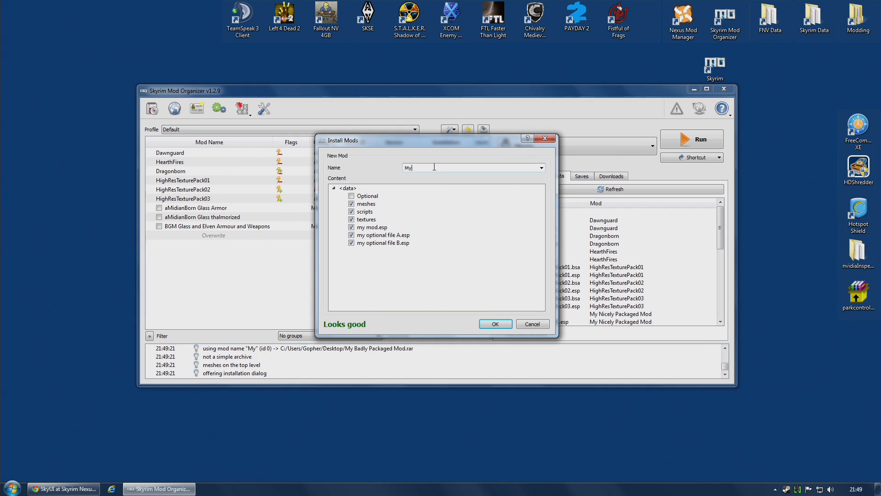
type("Nic")
left_click(504, 326)
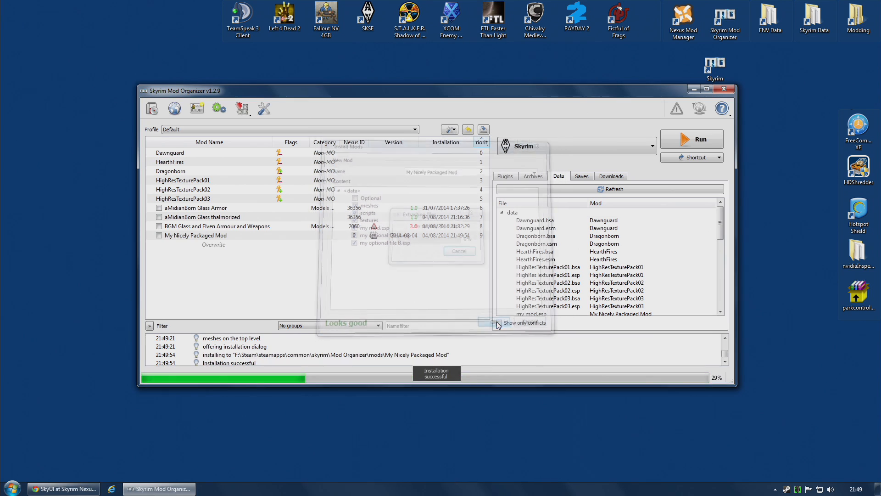
Step: Enable My Nicely Packaged Mod and place my optional file B.esp after my optional file A.esp in the plugin load order
left_click(159, 236)
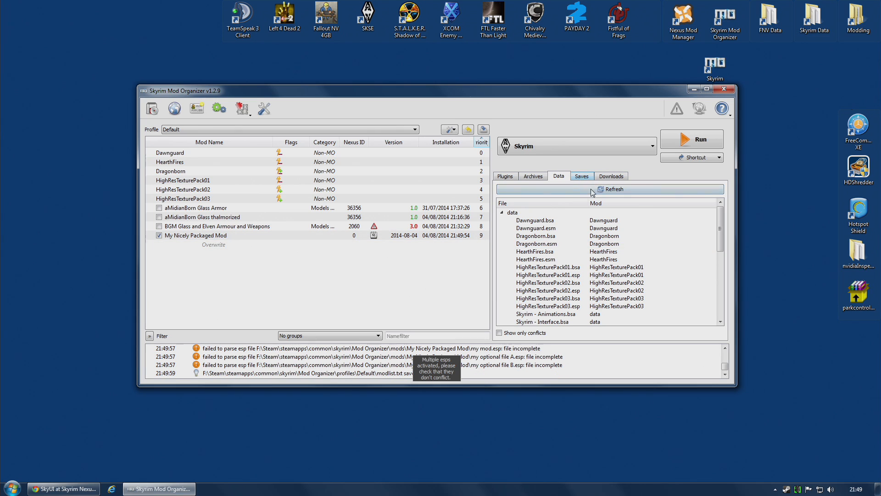
left_click(505, 177)
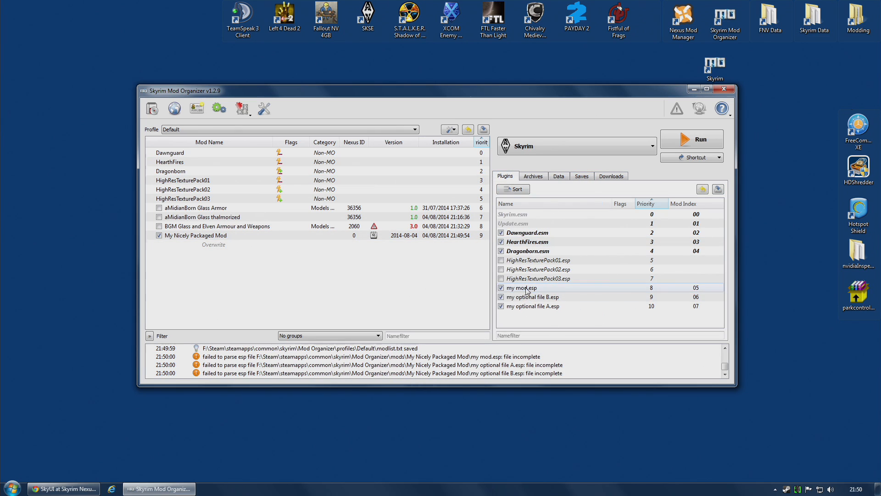
left_click(539, 307)
left_click_drag(538, 300, 542, 313)
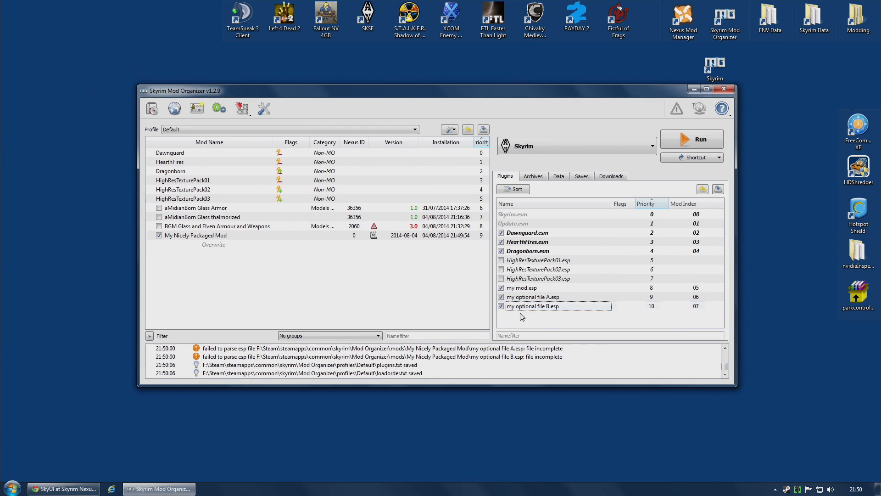
left_click(501, 297)
left_click(501, 297)
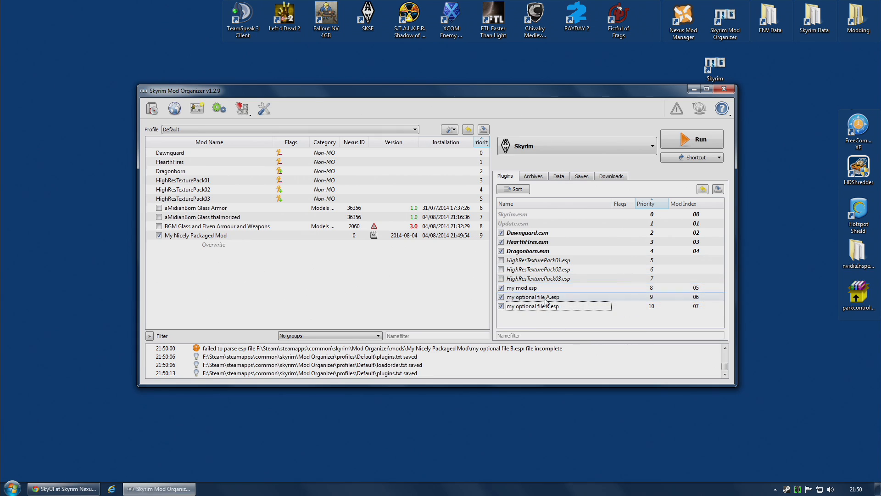
Step: In the details of My Nicely Packaged Mod, move my optional file A.esp from the available to the optional ESPs and close the details
double_click(195, 236)
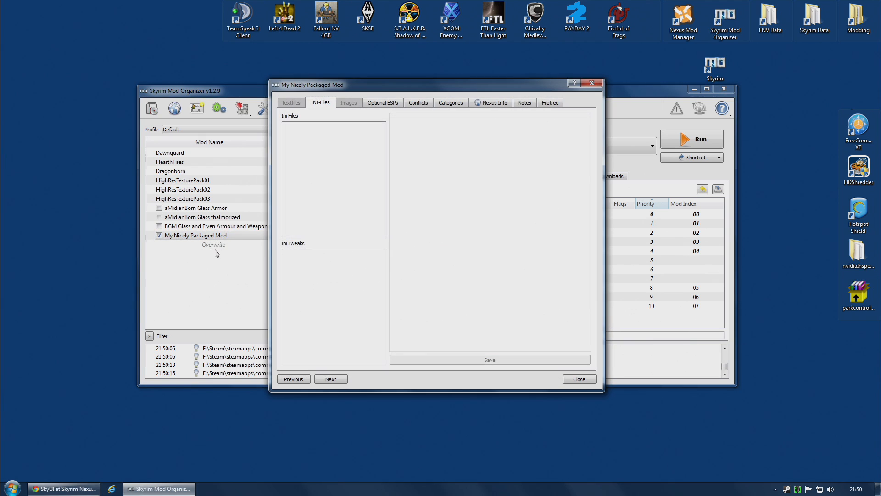
left_click(387, 104)
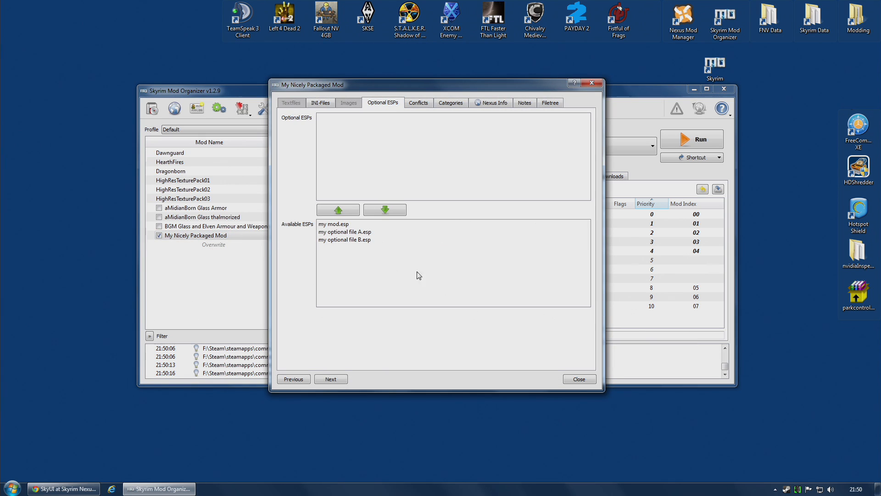
left_click(349, 233)
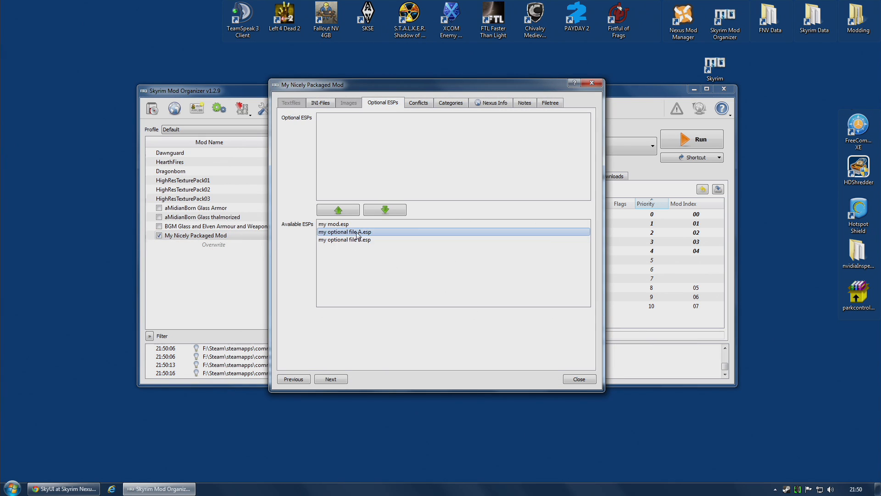
left_click(350, 210)
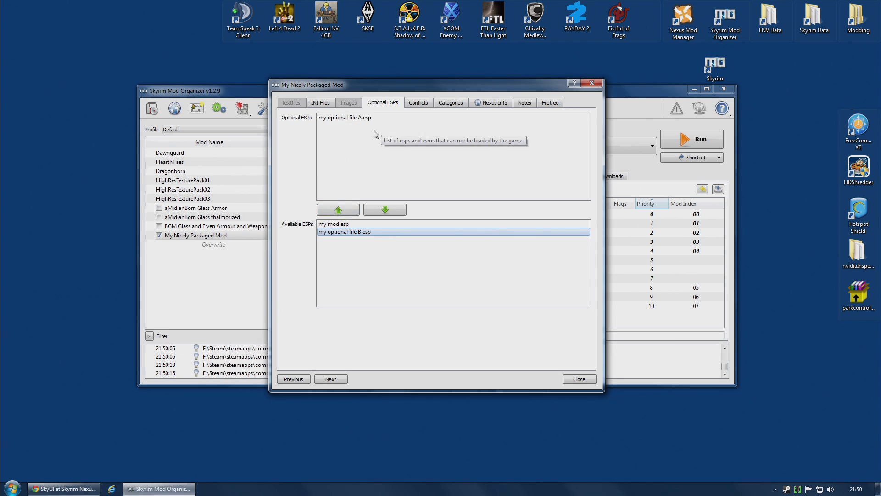
left_click(342, 118)
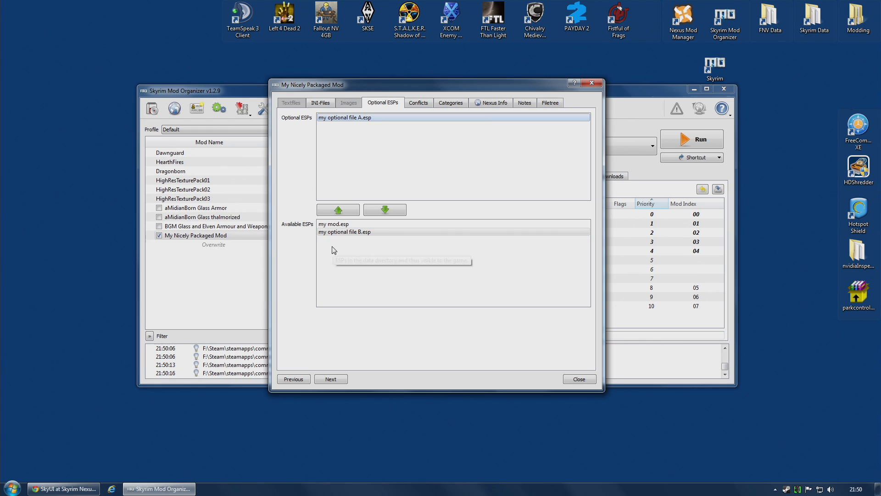
left_click(338, 232)
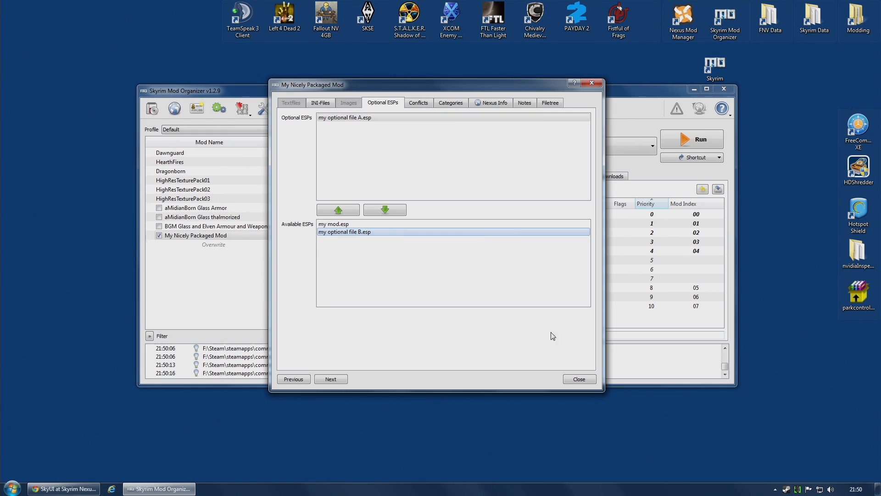
left_click(578, 379)
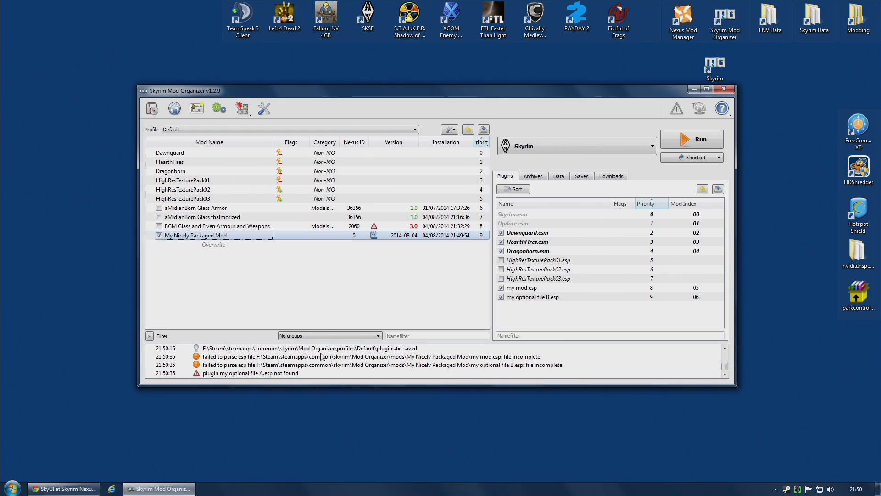